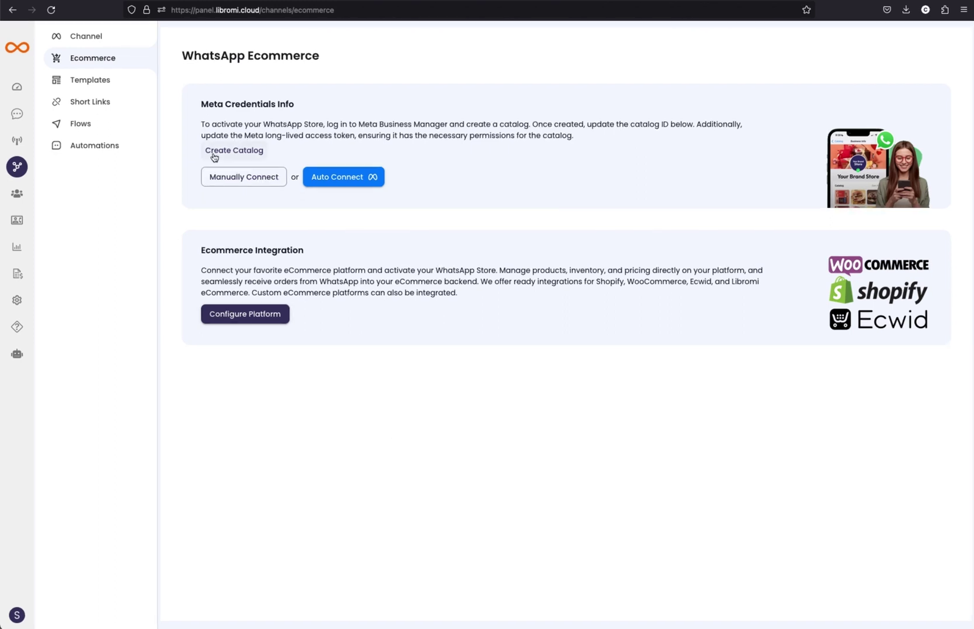
Create an Ecommerce catalog for online products named shopify_whatsapp_catalog in Meta Commerce Manager and open it.
left_click(249, 150)
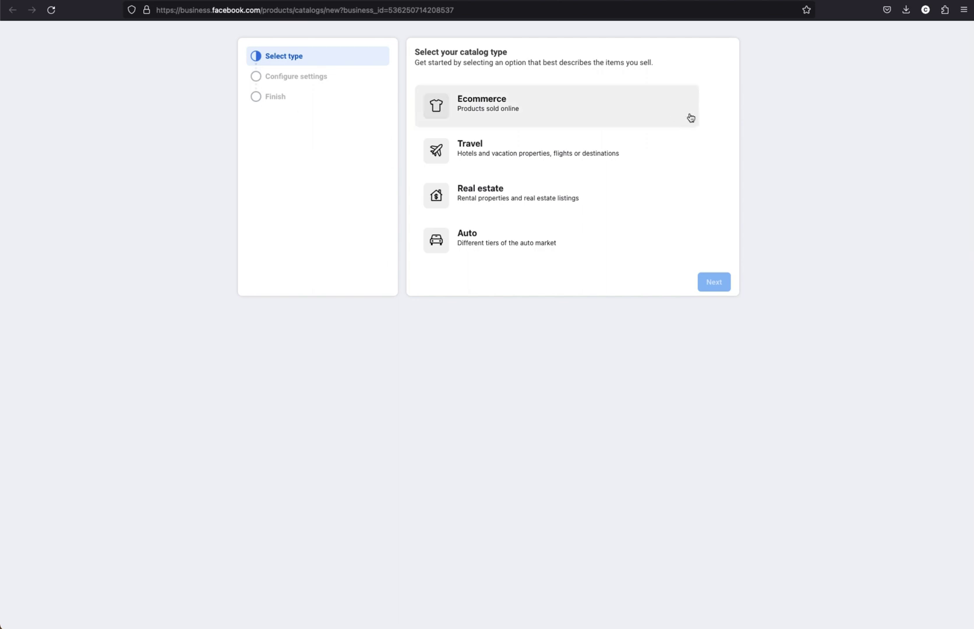
left_click(592, 109)
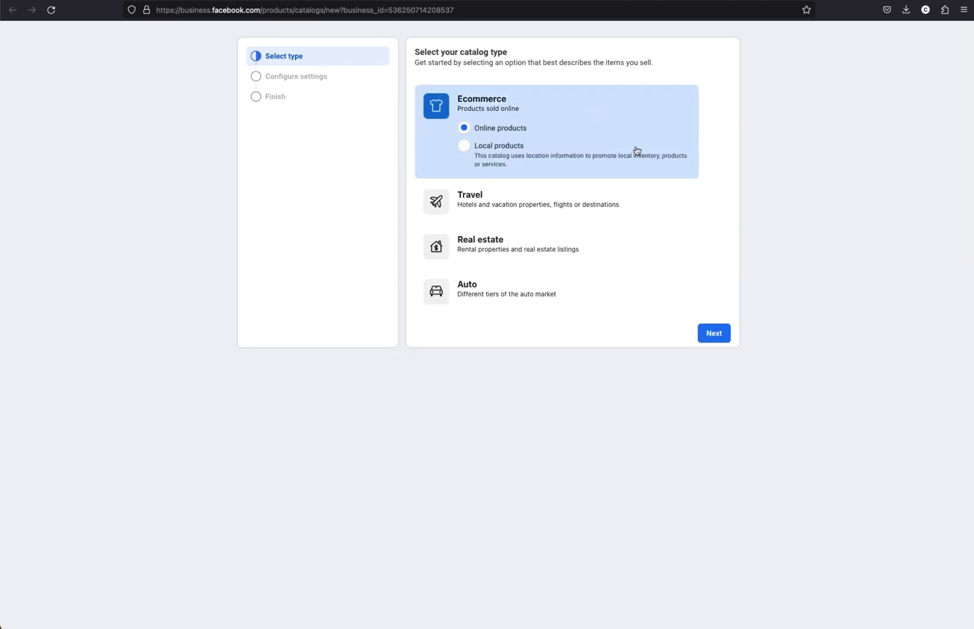
left_click(716, 334)
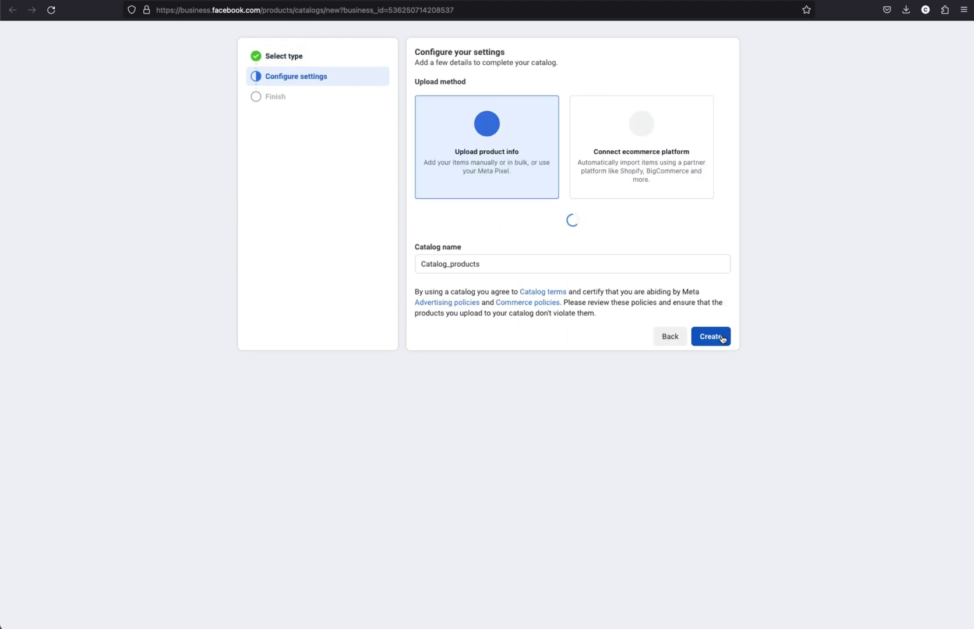
double_click(517, 270)
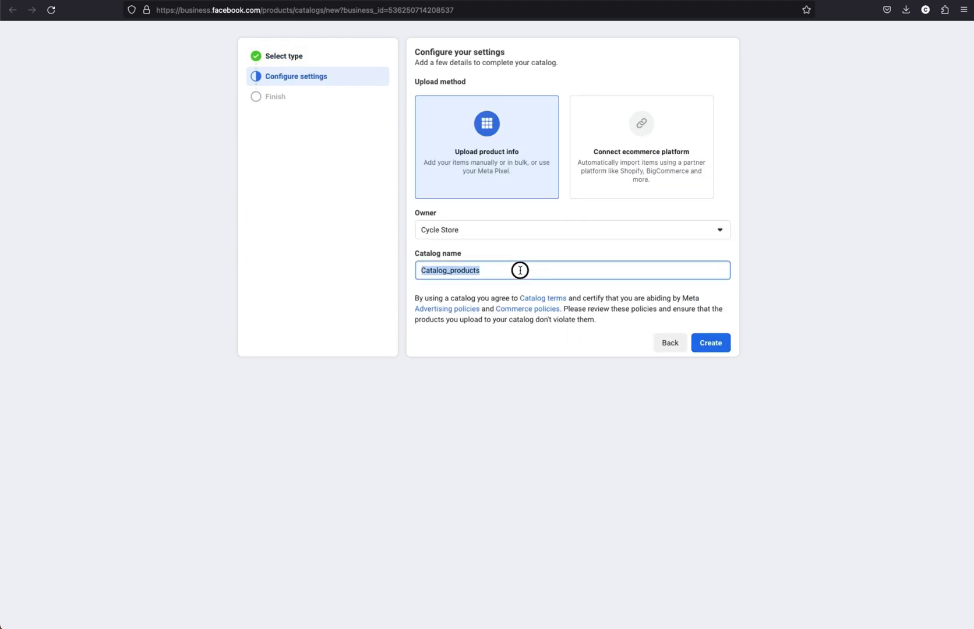
type("shopify_whatsapp_catalog")
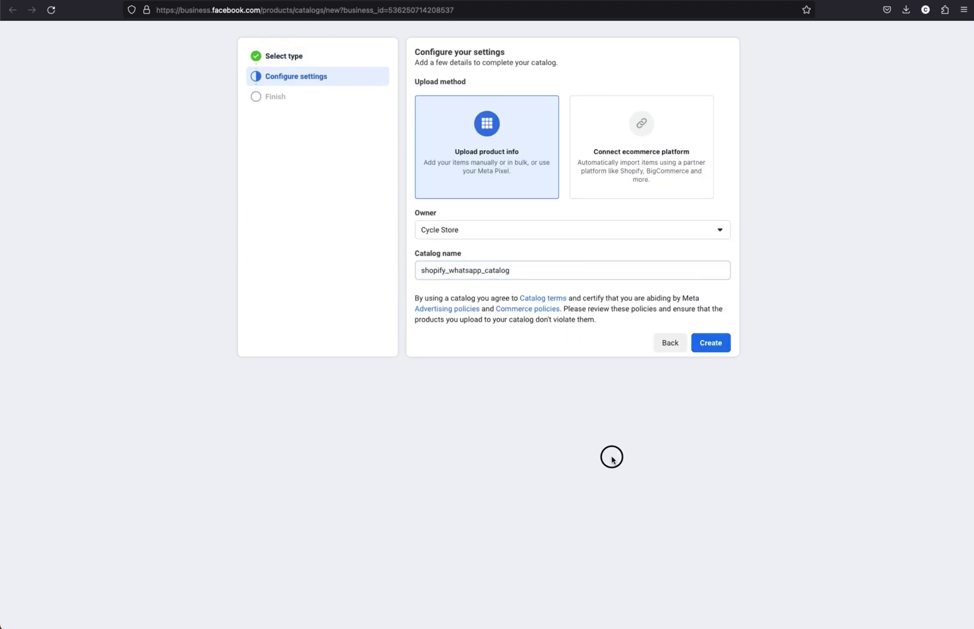
left_click(714, 344)
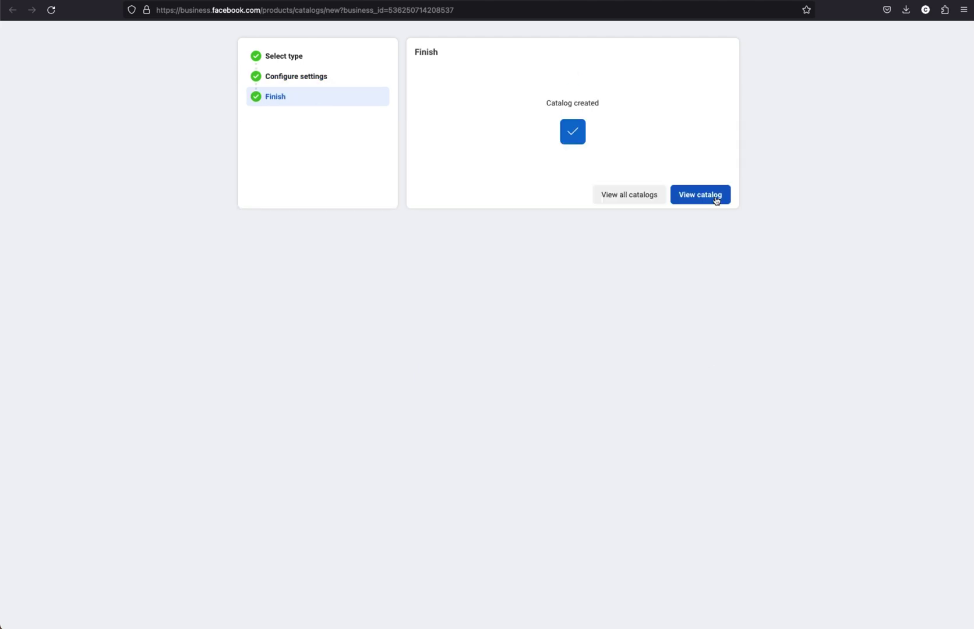
left_click(715, 196)
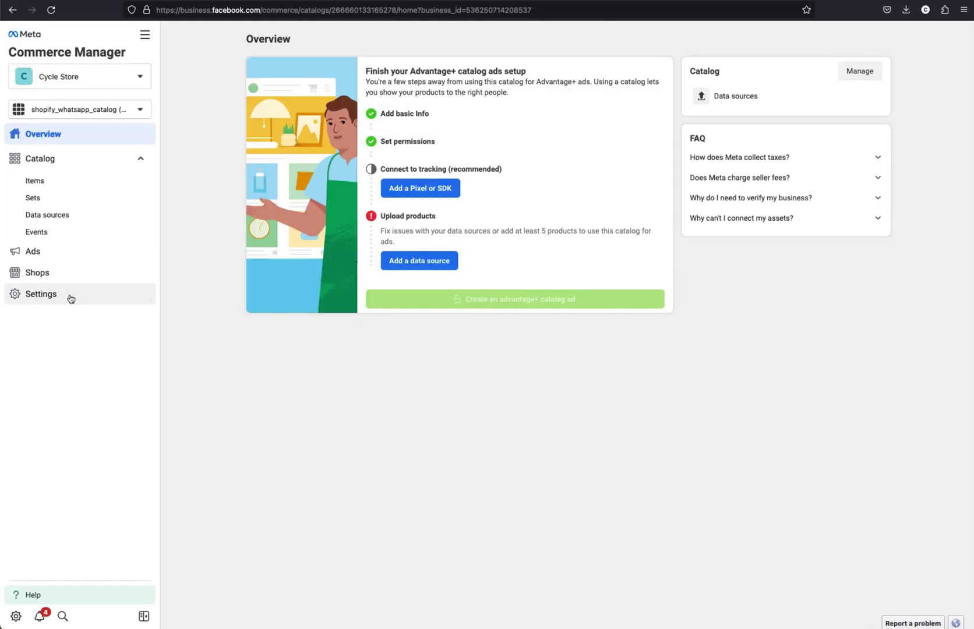
Set the catalog's default language to English and default country to United Arab Emirates, and save the settings.
left_click(69, 296)
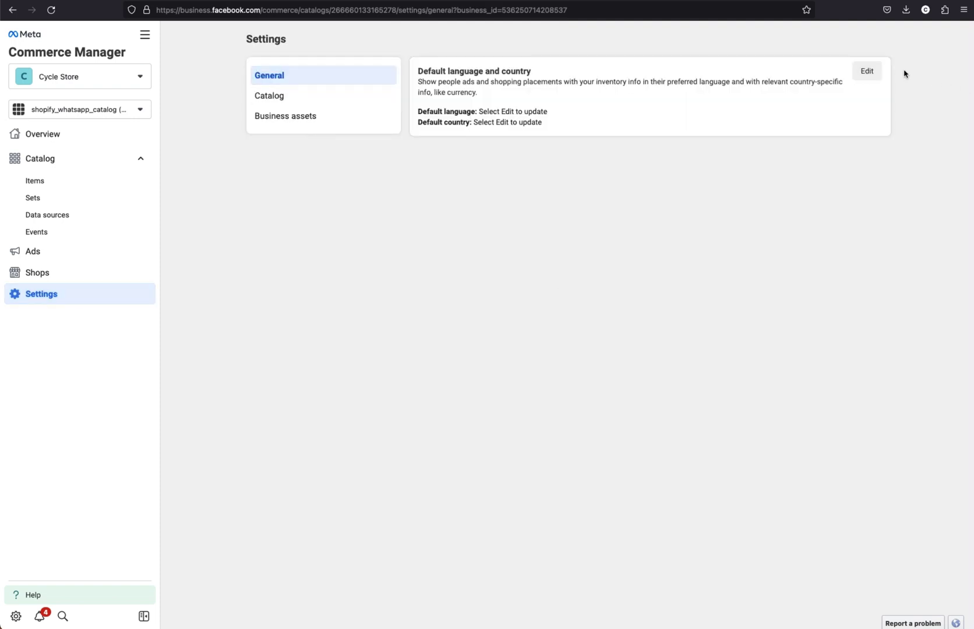
left_click(866, 71)
left_click(483, 131)
type("english")
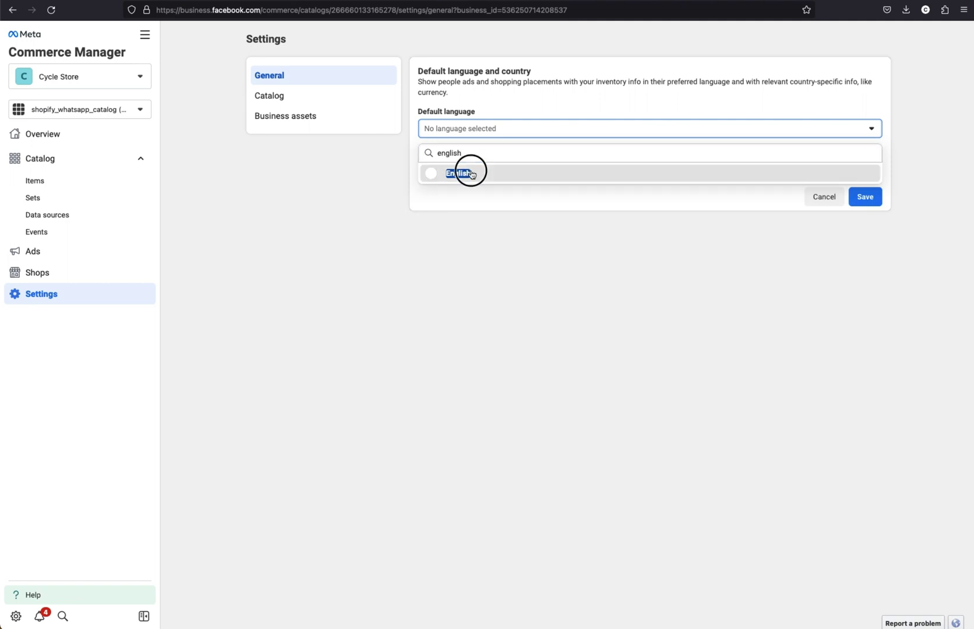
left_click(470, 172)
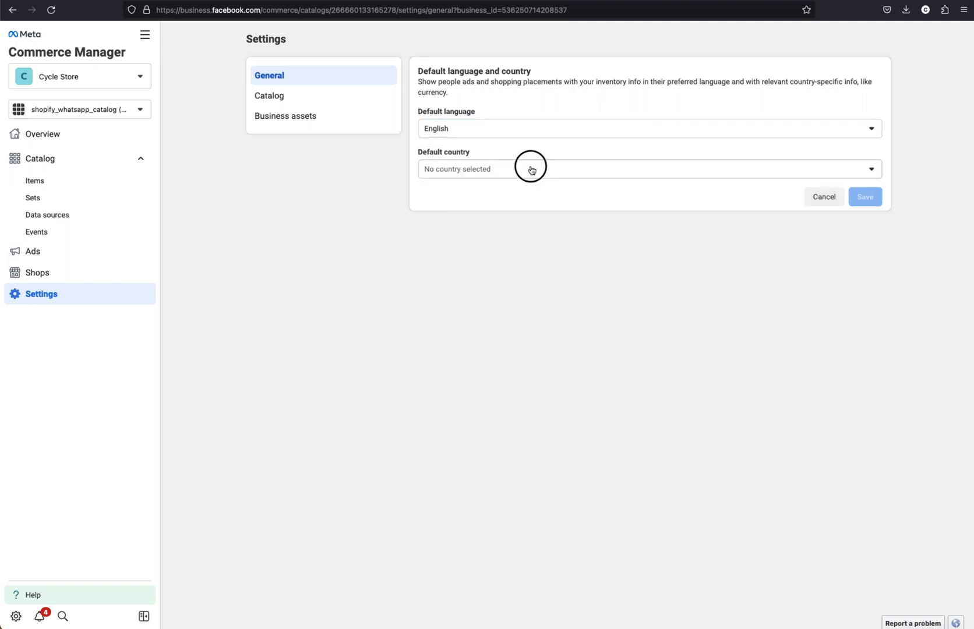
left_click(530, 168)
type("unite")
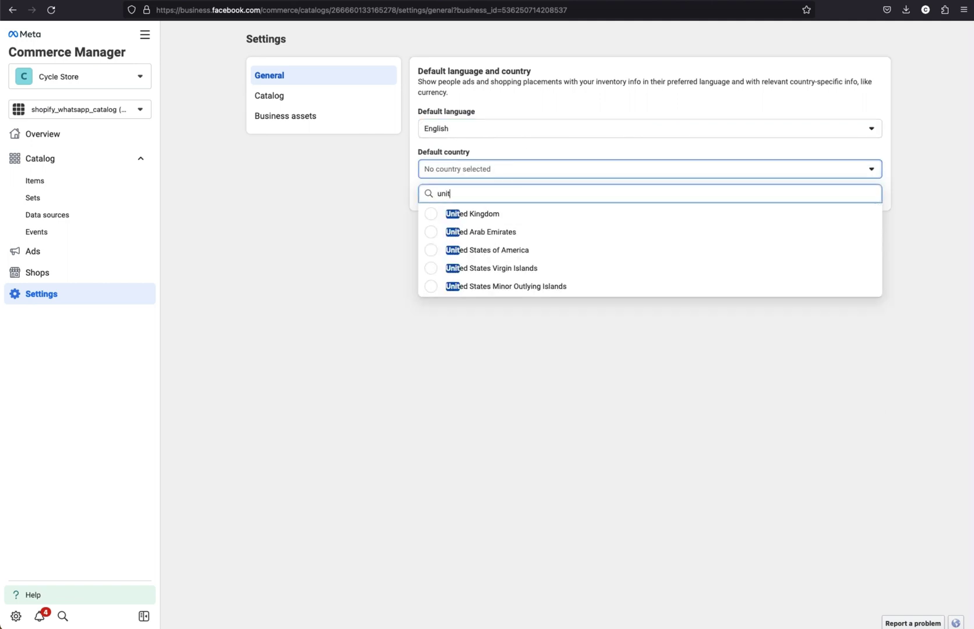
left_click(854, 229)
left_click(877, 200)
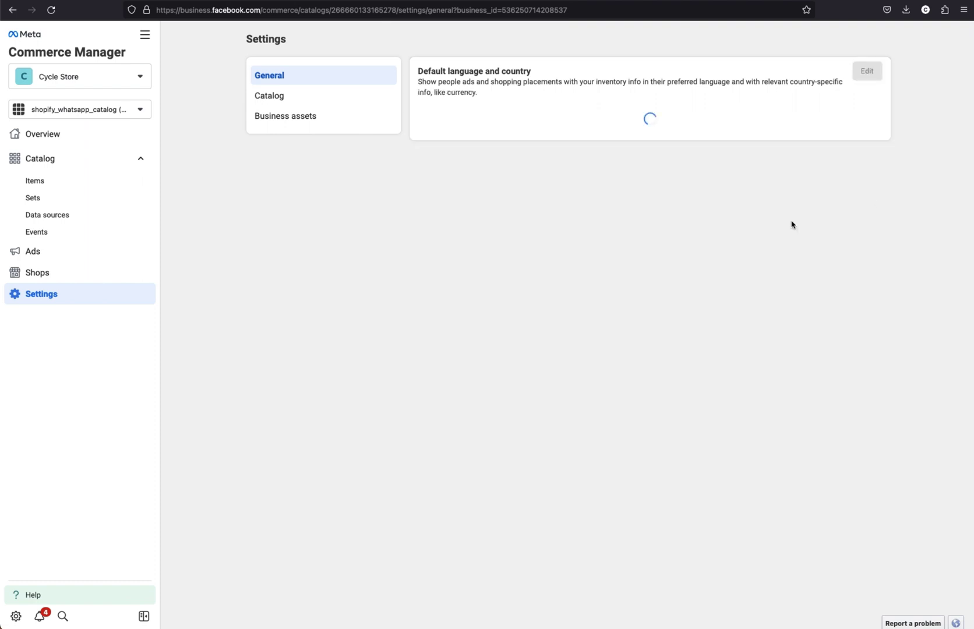
Switch back to Libromi and start the automatic Meta connection with the Cycle Store business portfolio.
left_click(324, 2)
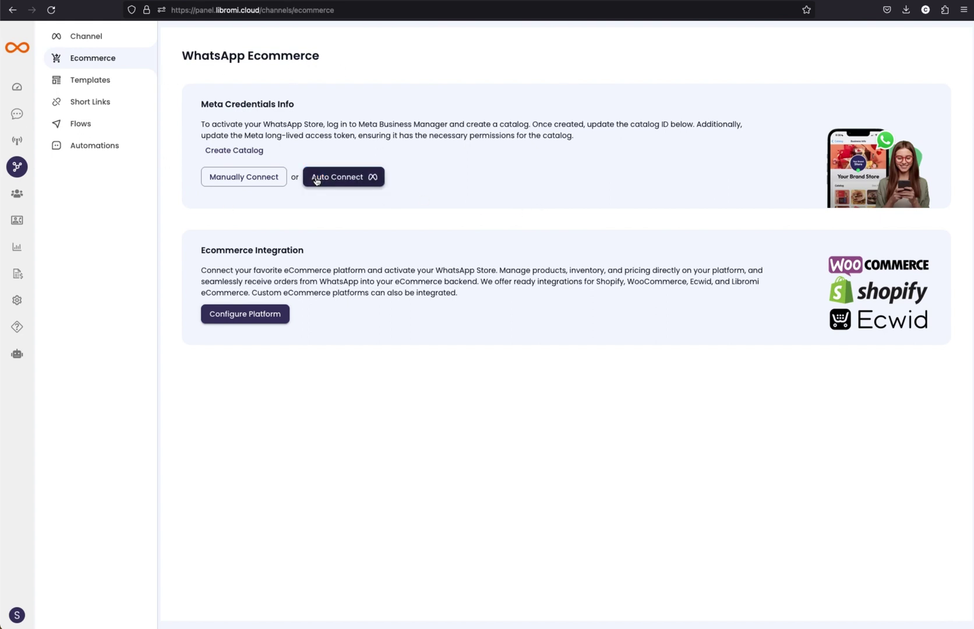
left_click(352, 178)
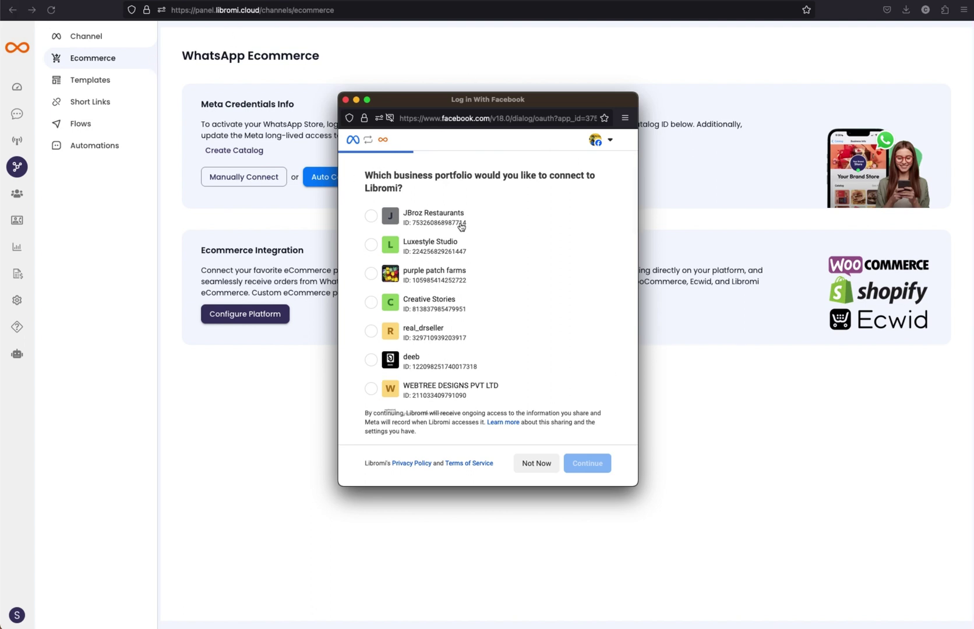
scroll(461, 223, "down", 10)
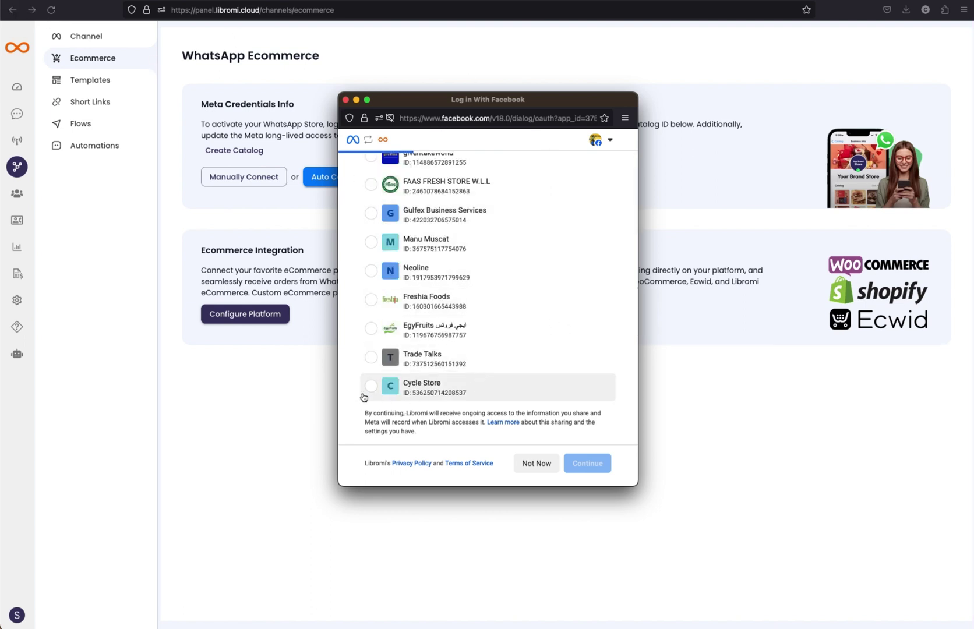
left_click(409, 390)
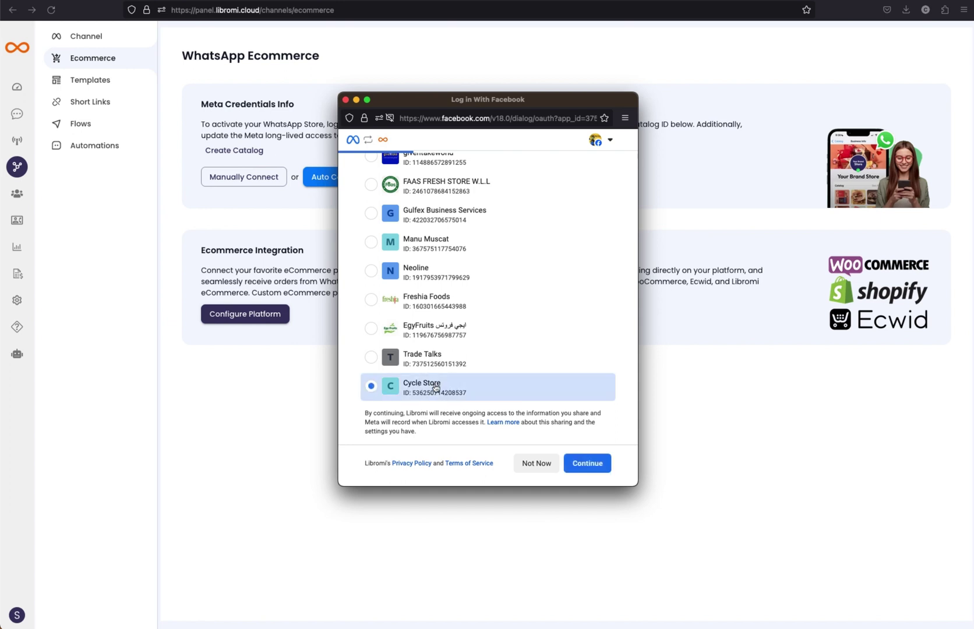
left_click(588, 463)
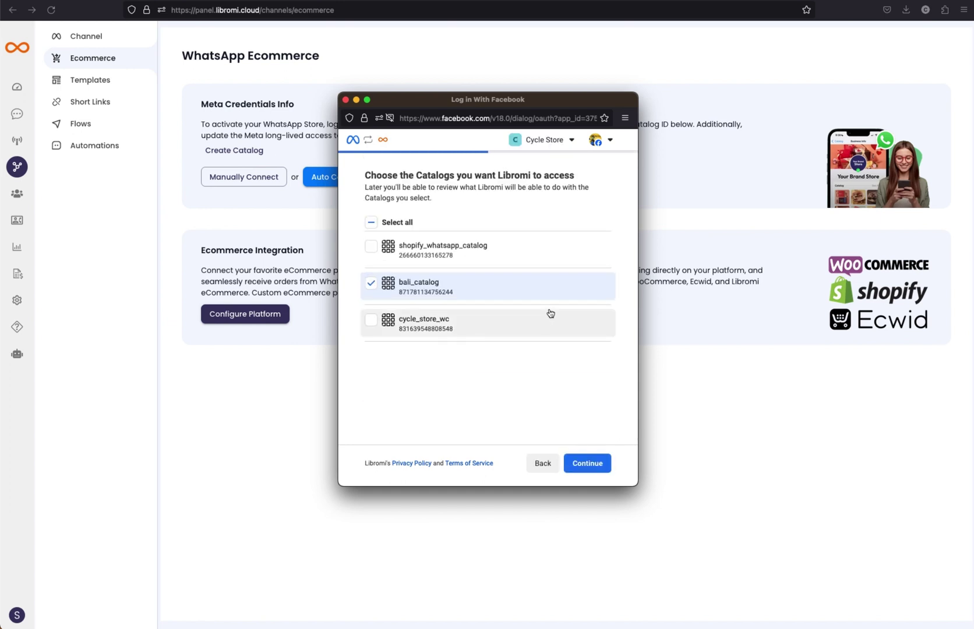
Grant Libromi access to shopify_whatsapp_catalog instead of bali_catalog, finish the connection, and select it as the store catalog.
left_click(445, 286)
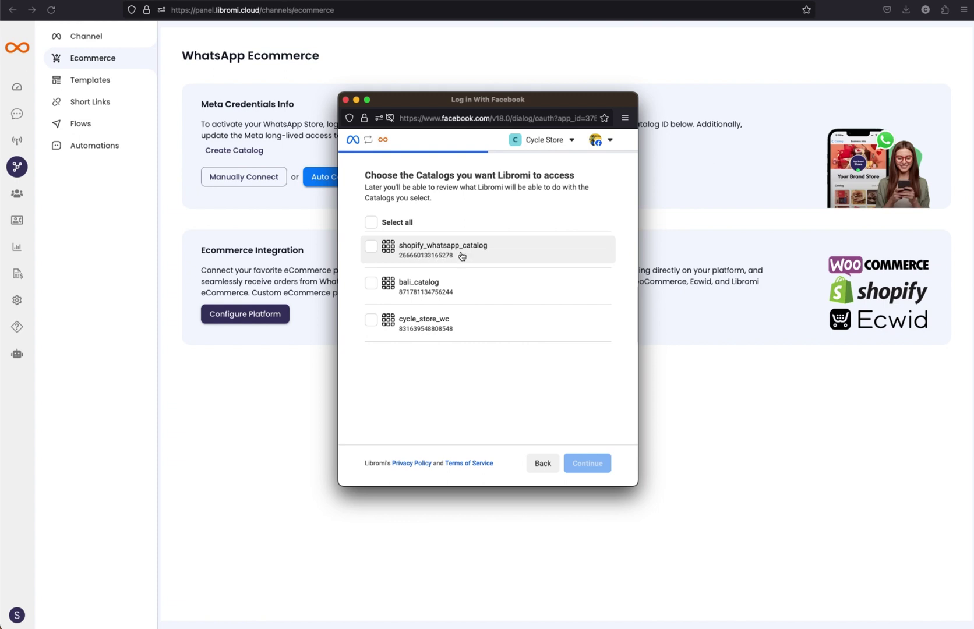
left_click(464, 251)
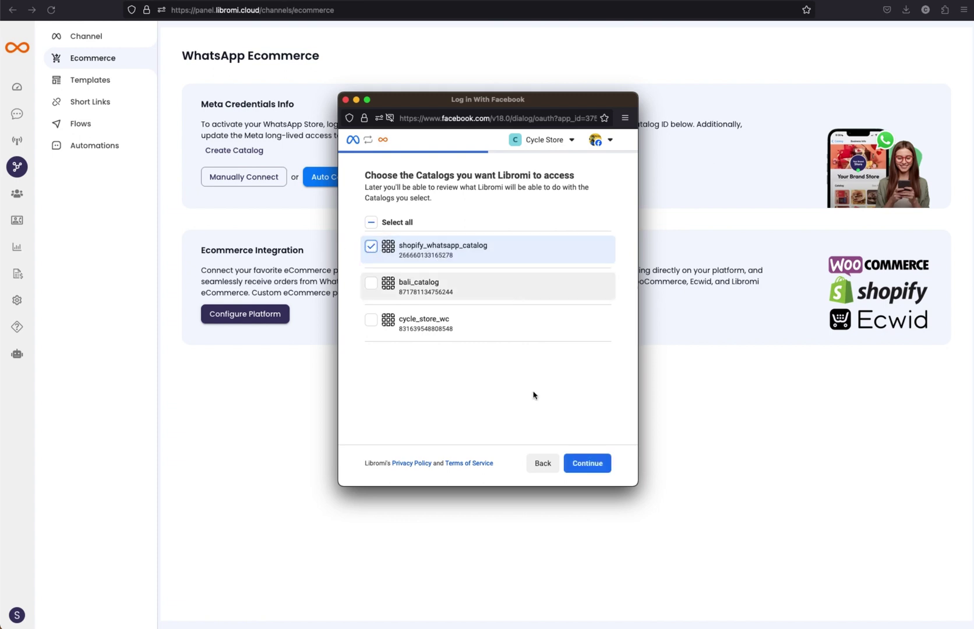
left_click(587, 463)
left_click(594, 464)
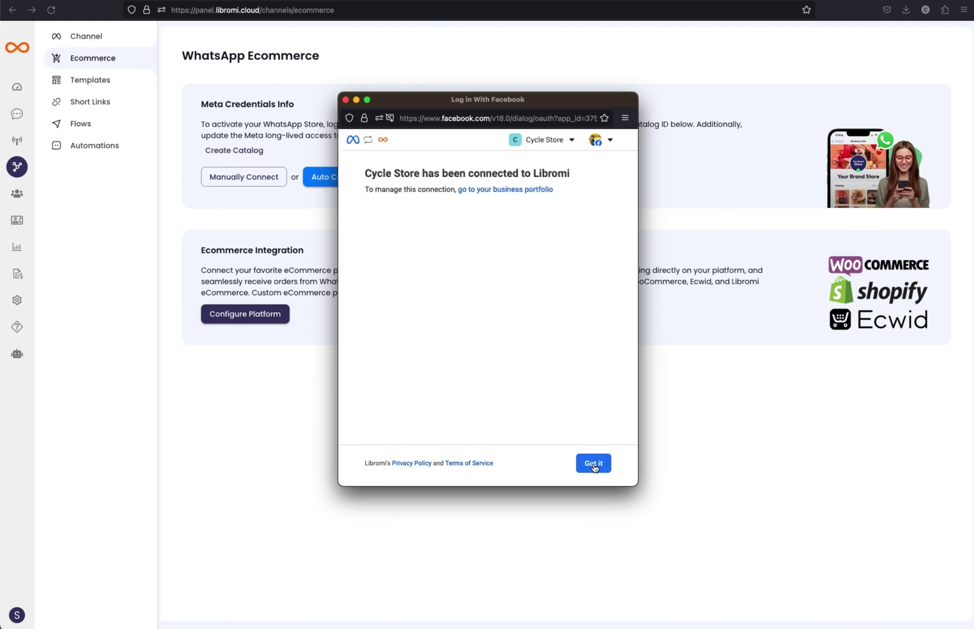
left_click(593, 464)
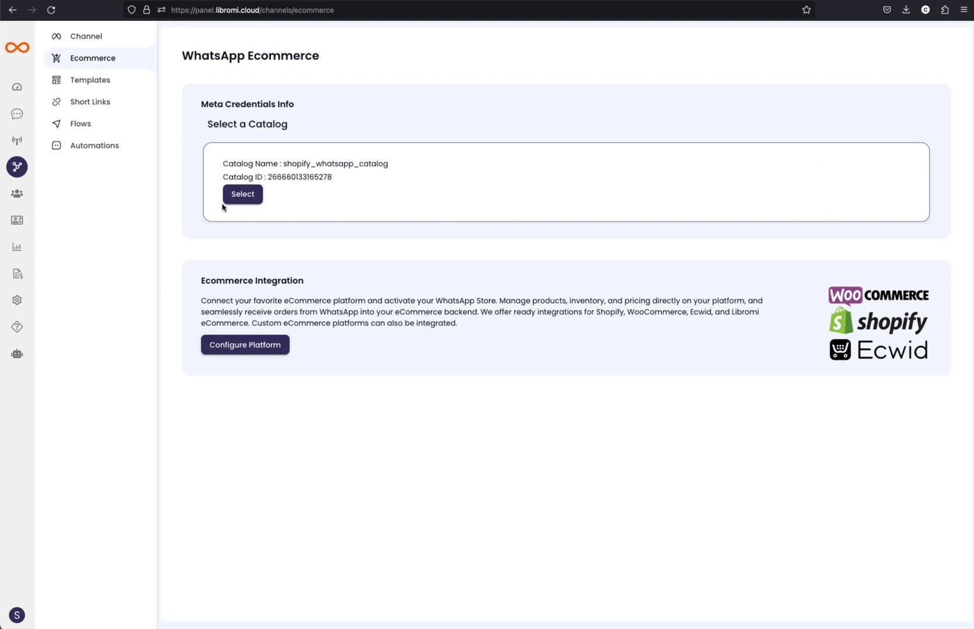
left_click(245, 193)
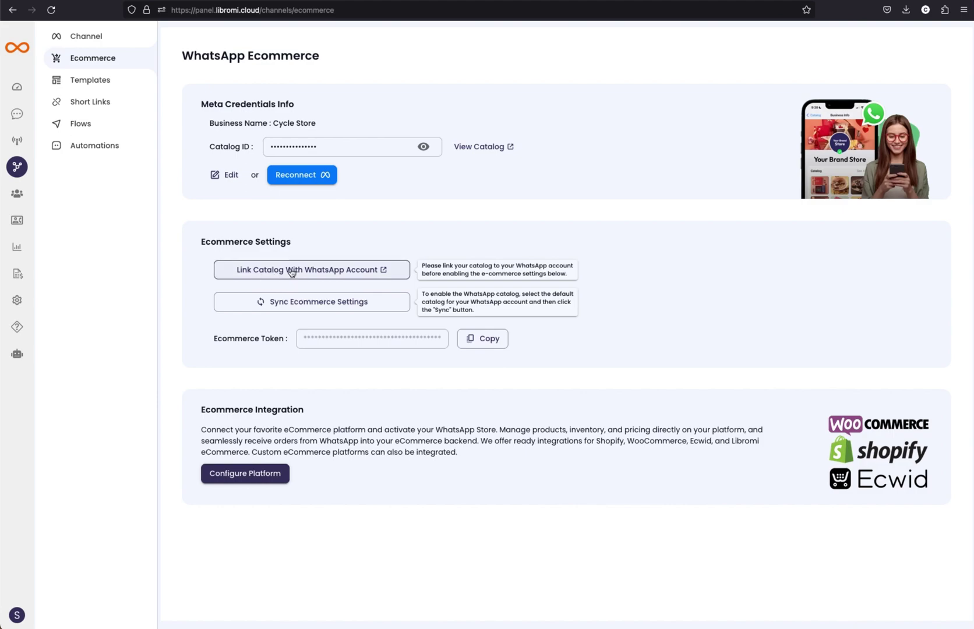
Link shopify_whatsapp_catalog to the WhatsApp account in Meta and sync the ecommerce settings in Libromi.
left_click(336, 274)
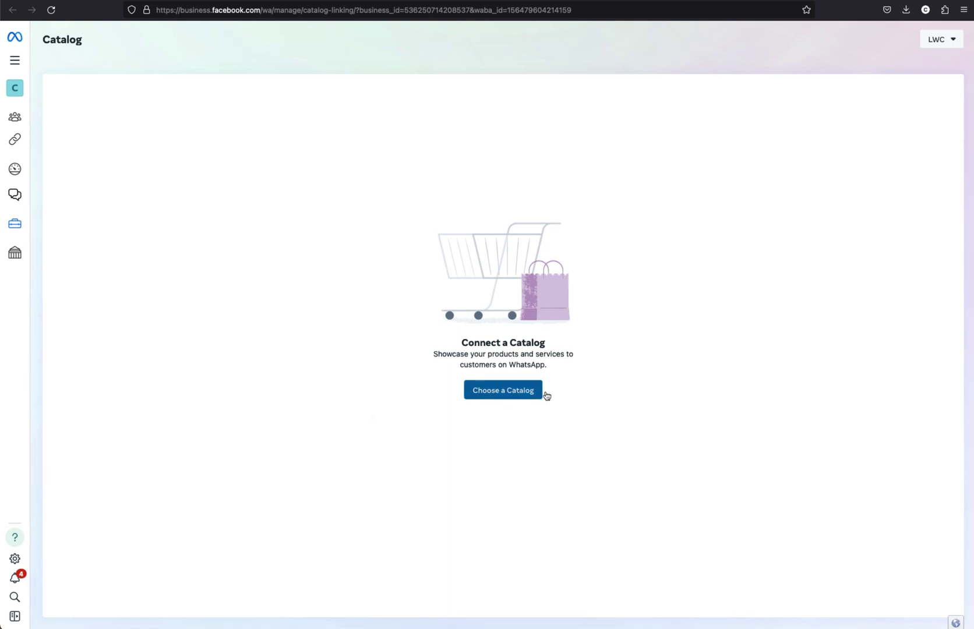
left_click(511, 396)
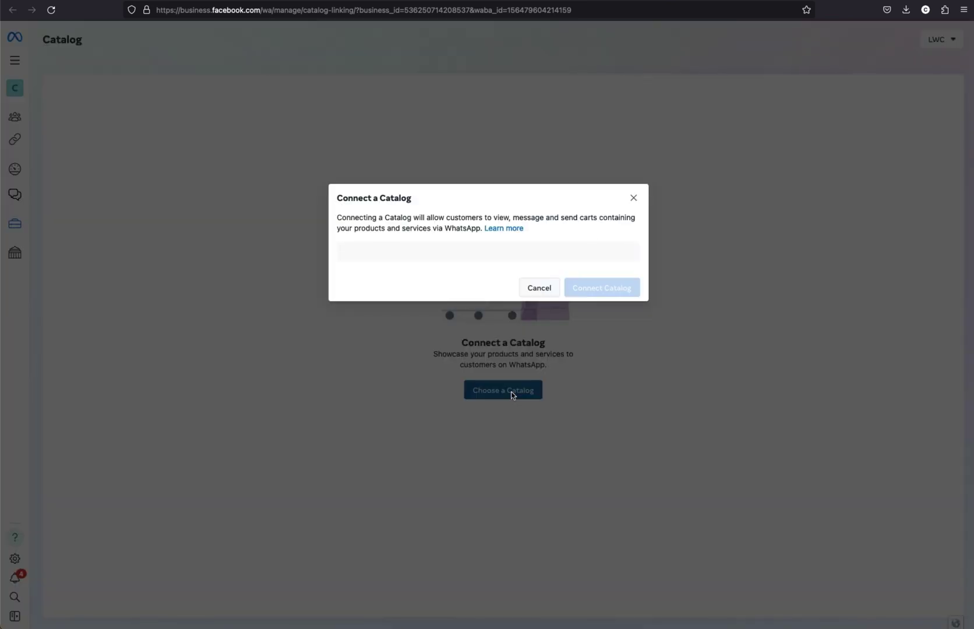
left_click(465, 257)
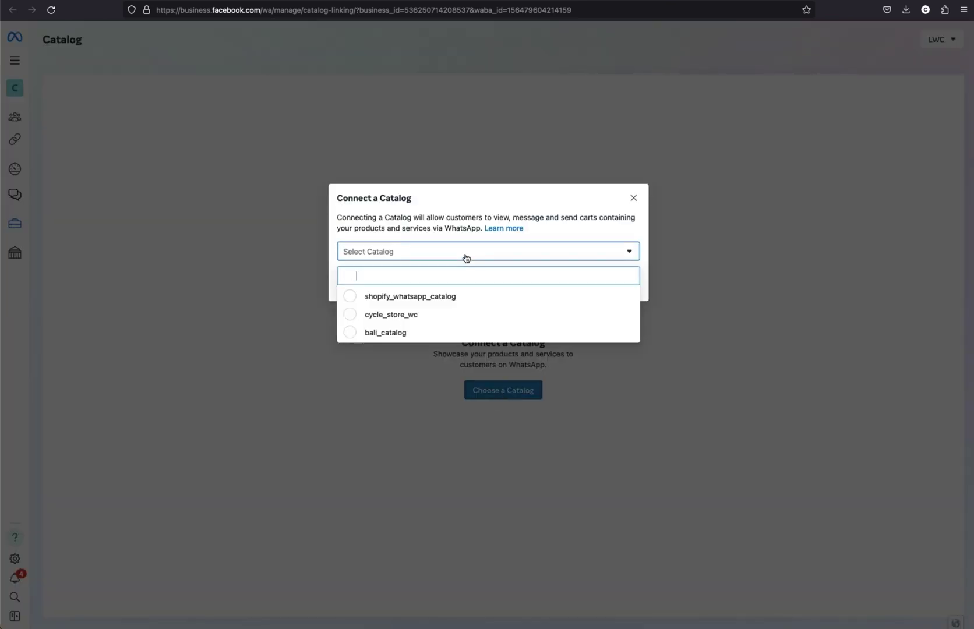
left_click(463, 298)
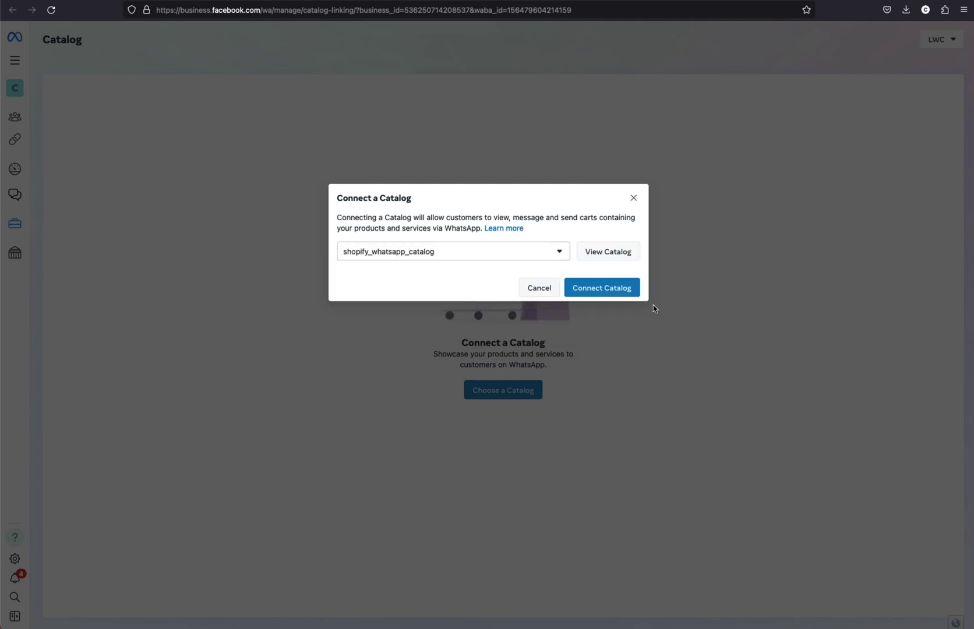
left_click(615, 291)
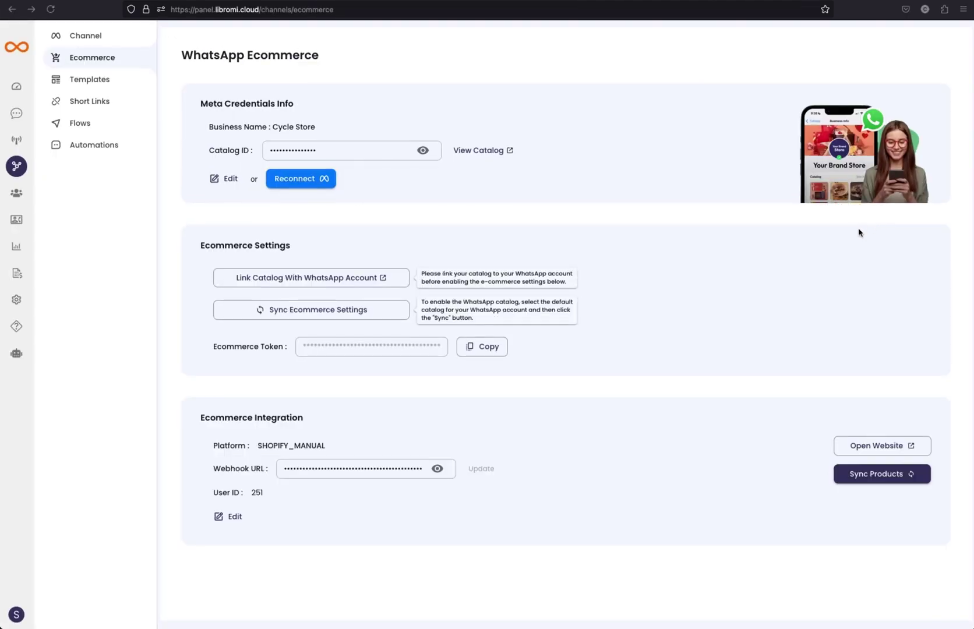
left_click(313, 313)
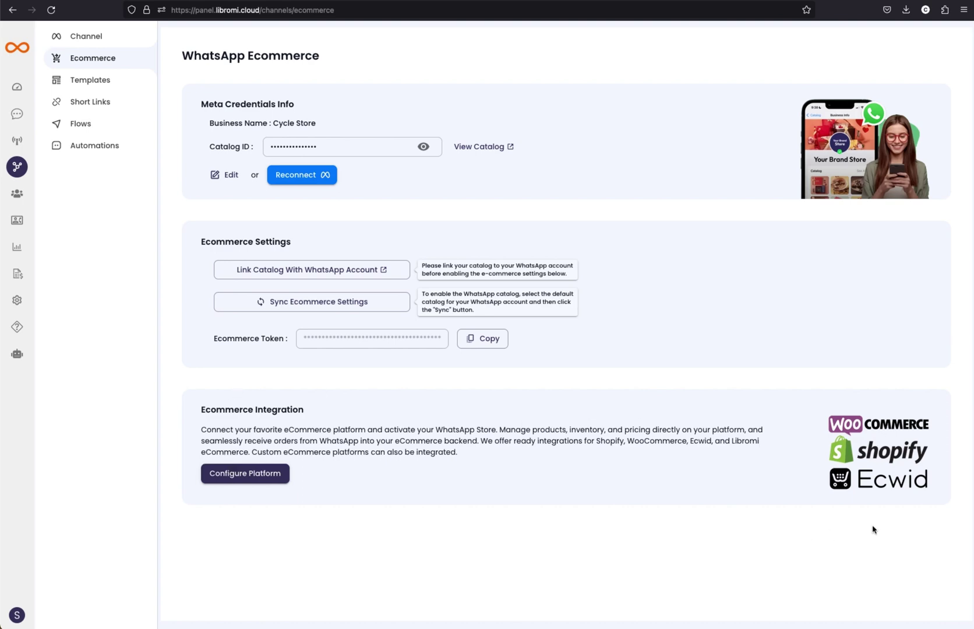
Configure the ecommerce integration platform as Shopify (Manual Setup).
left_click(255, 475)
left_click(513, 319)
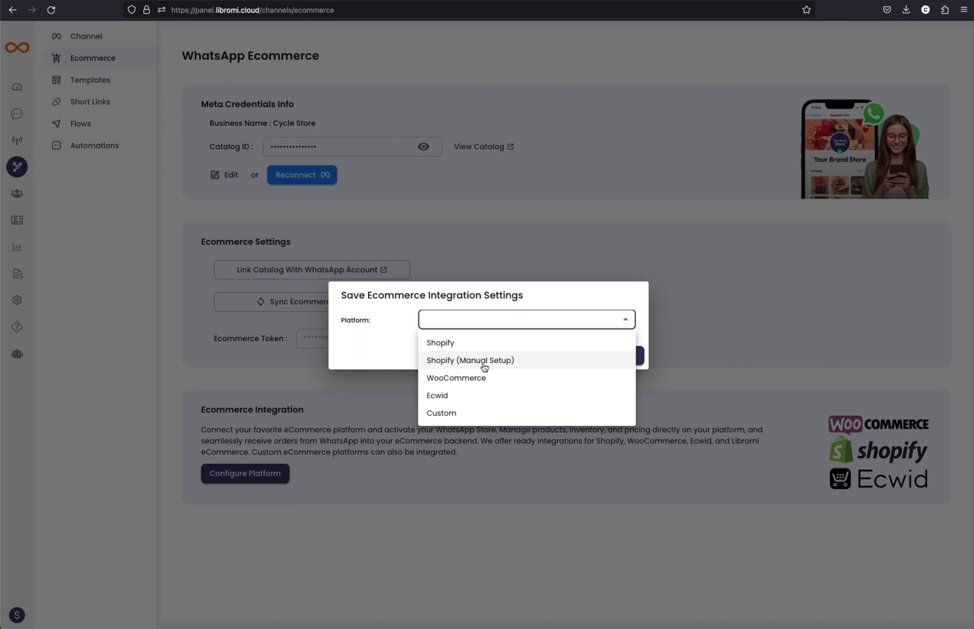
left_click(524, 362)
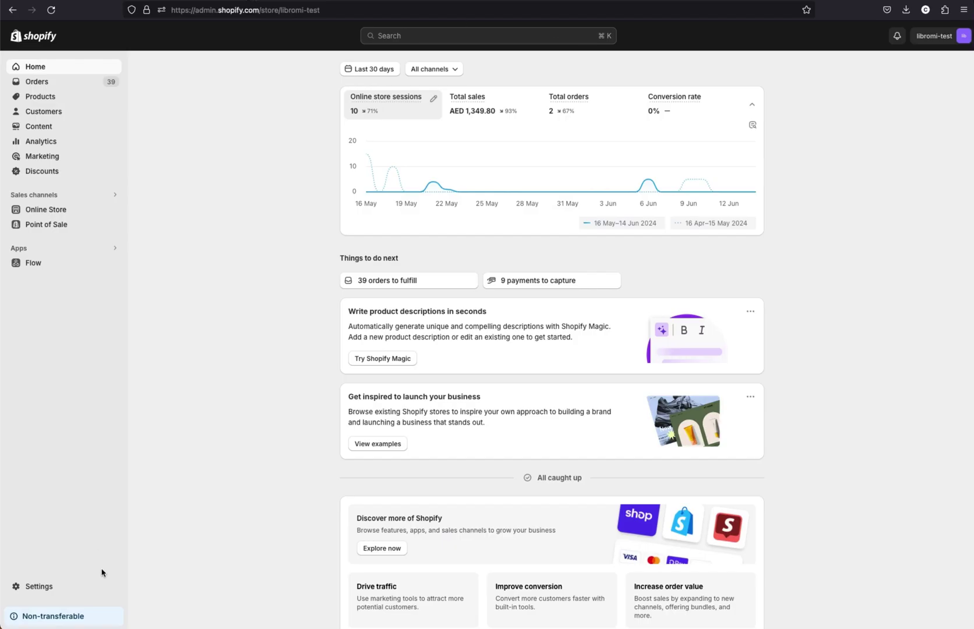
Create a custom Shopify app named WhatsApp Store in the store's app development settings.
left_click(41, 586)
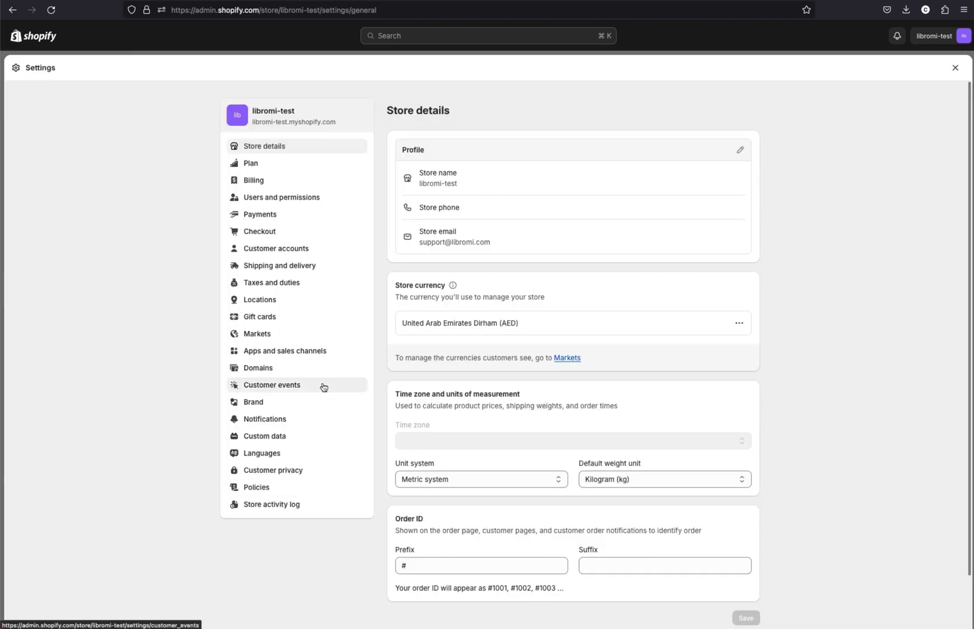
left_click(314, 352)
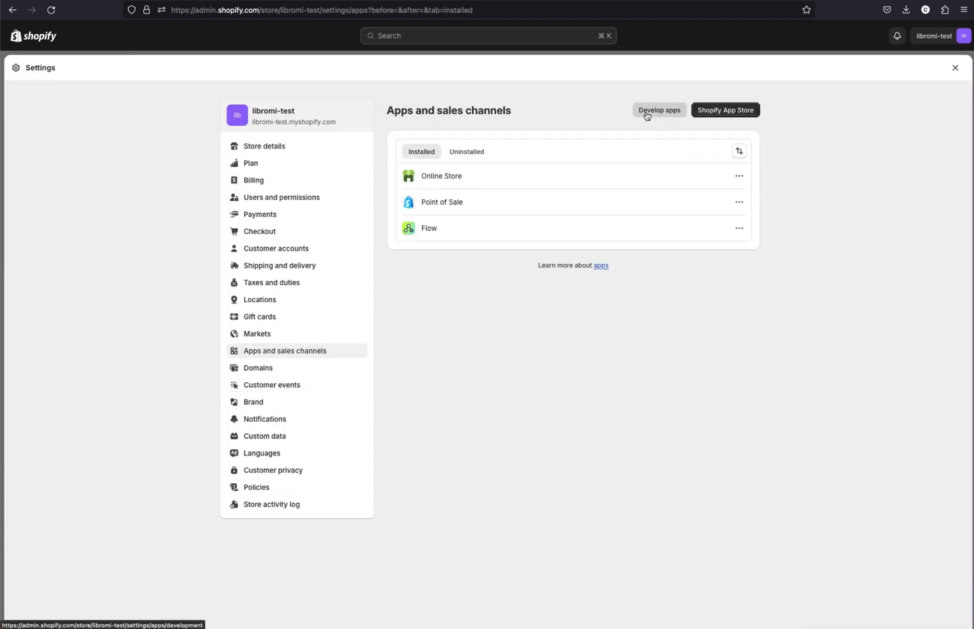
left_click(646, 114)
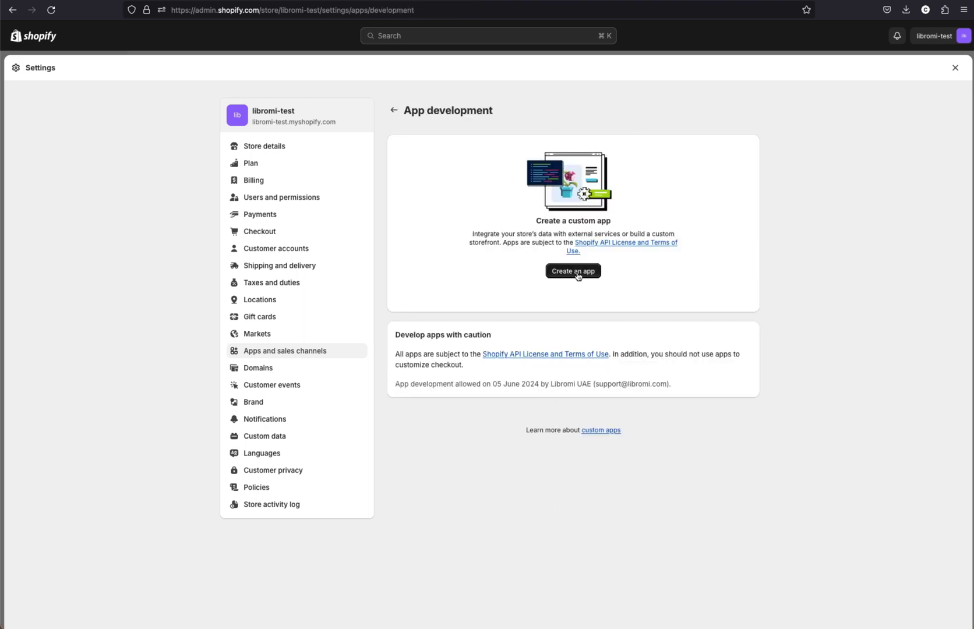
left_click(576, 272)
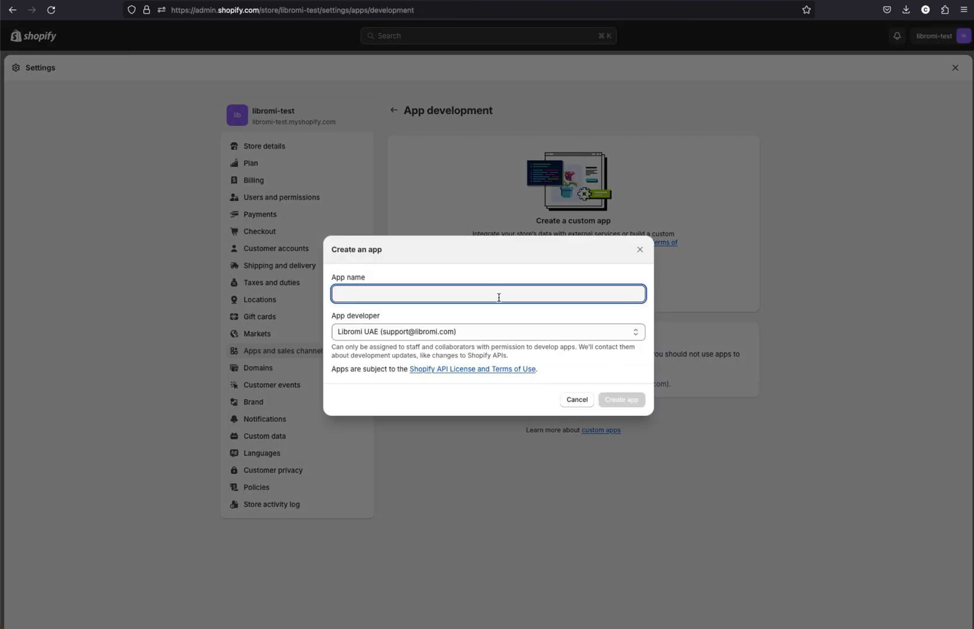
type("WhatsApp Store")
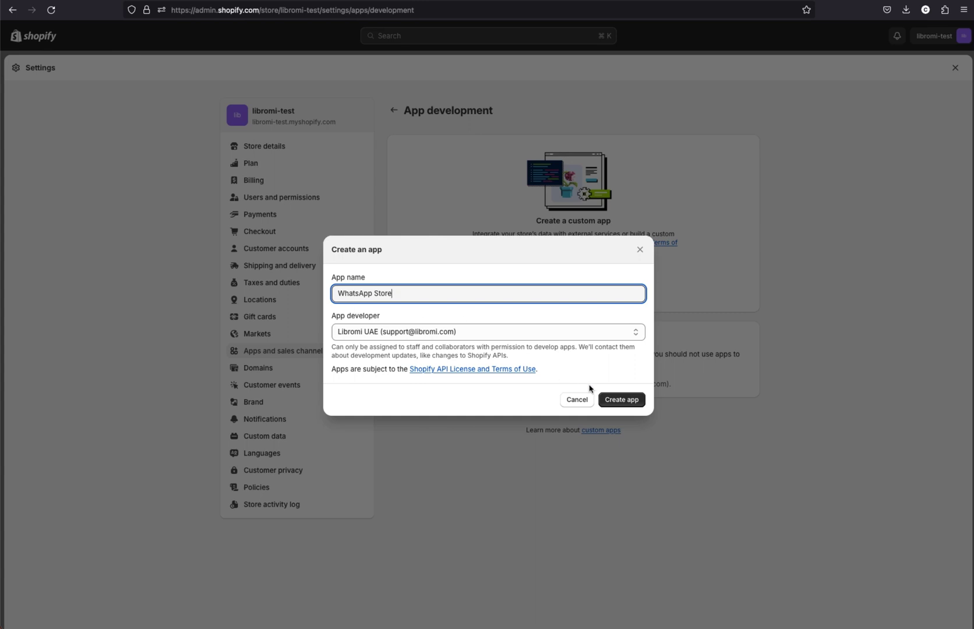
left_click(618, 399)
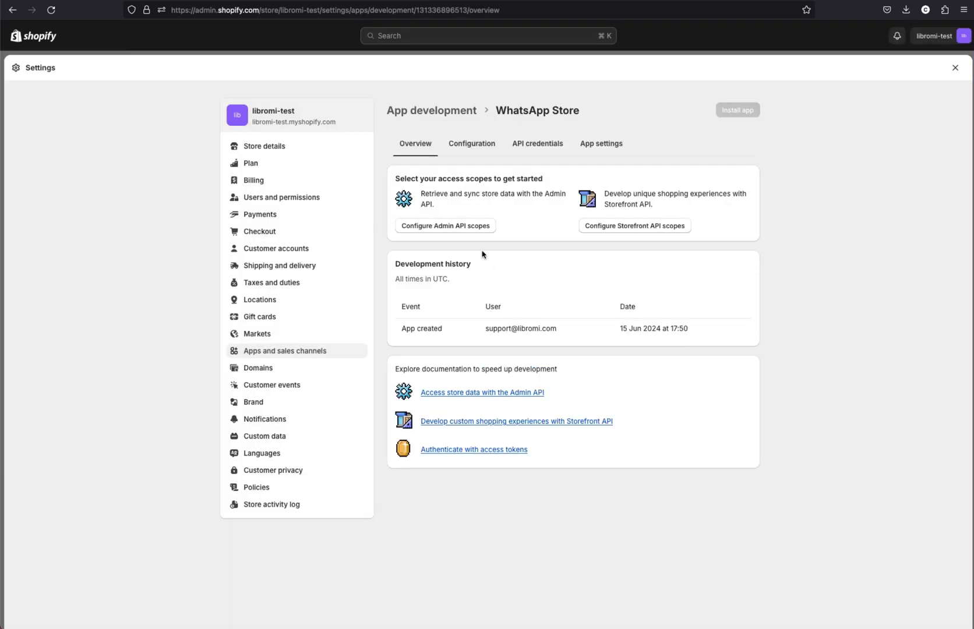
Enable the write and read Admin API scopes for draft orders and orders in the WhatsApp Store app.
left_click(479, 233)
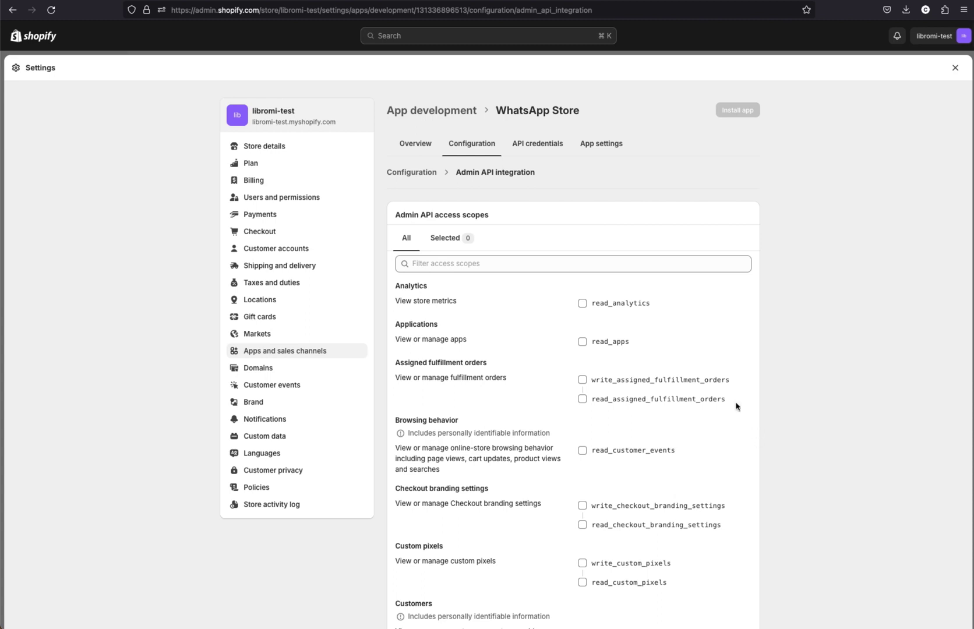
left_click(573, 266)
type("orders")
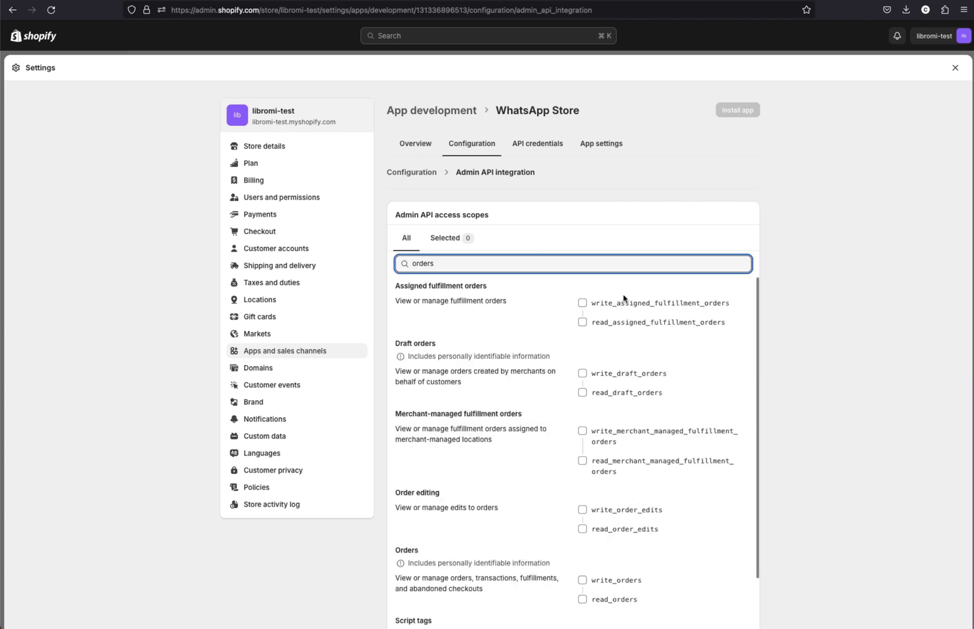
left_click(582, 373)
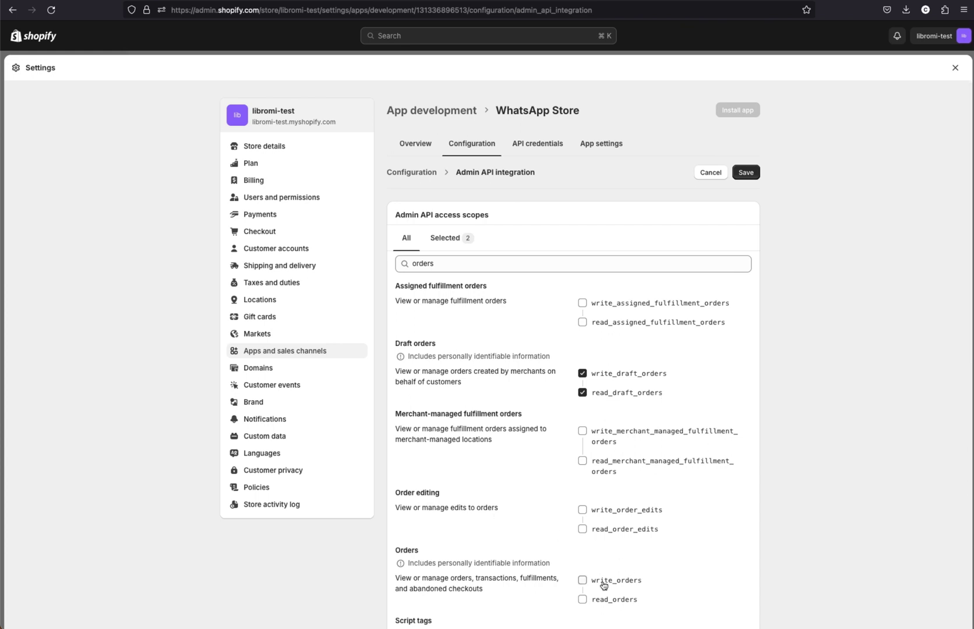
left_click(581, 579)
Add the write_products and read_products Admin API scopes to the WhatsApp Store app.
double_click(512, 263)
type("products")
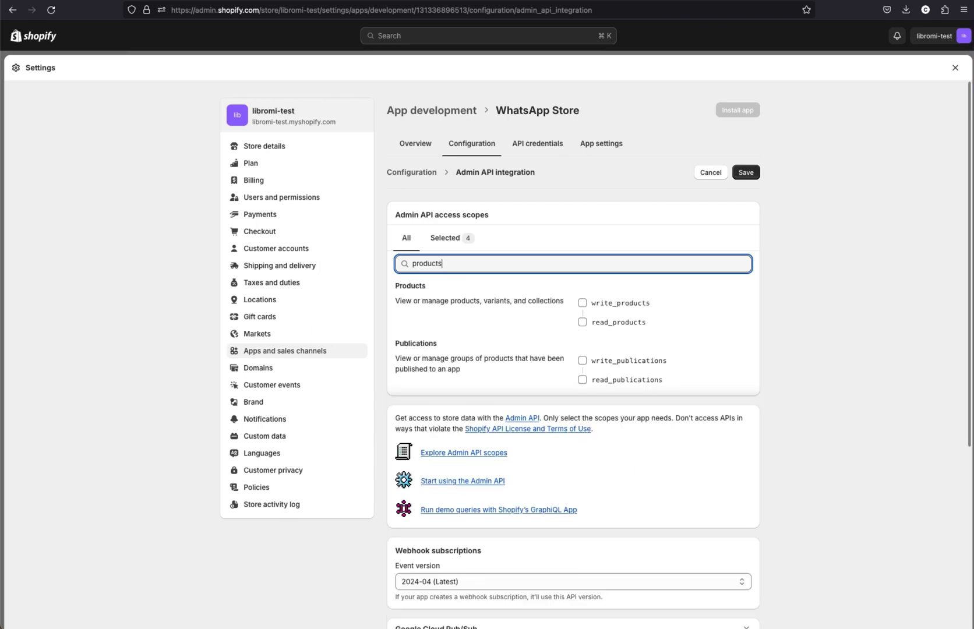
left_click(583, 303)
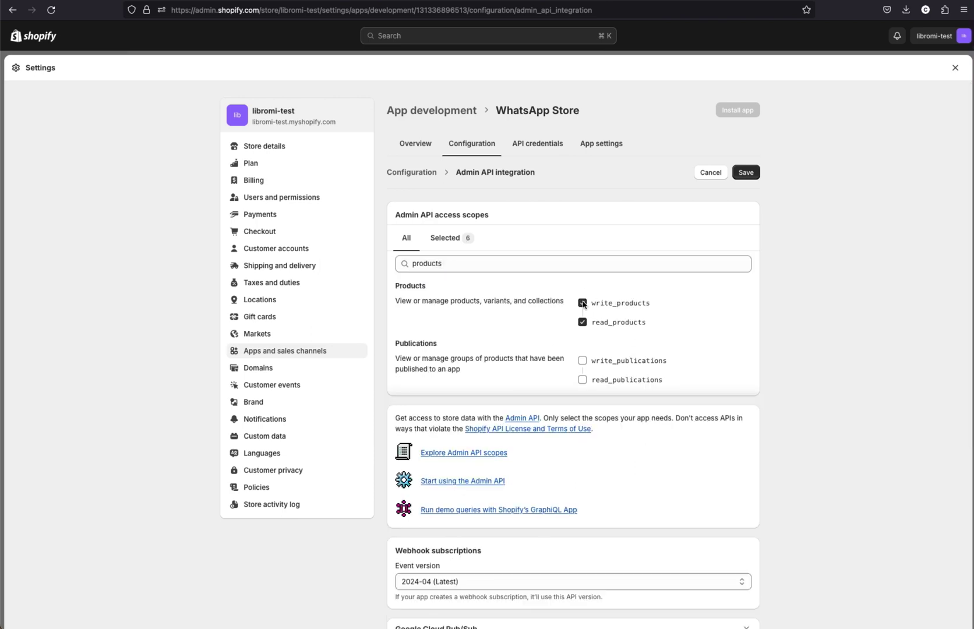
Try to add and save the write_customers and read_customers Admin API scopes.
scroll(655, 328, "down", 2)
double_click(693, 174)
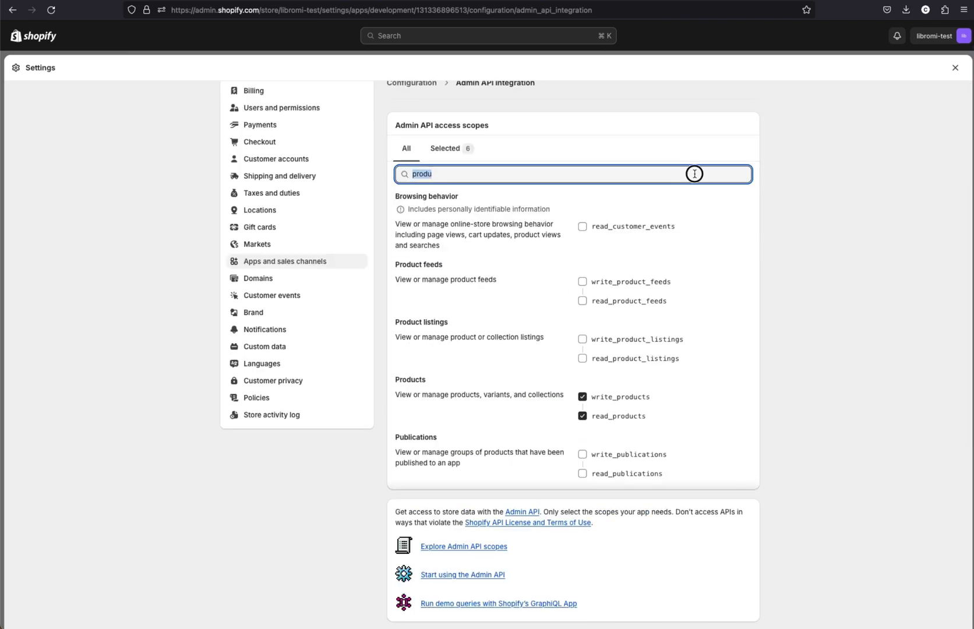
type("customers")
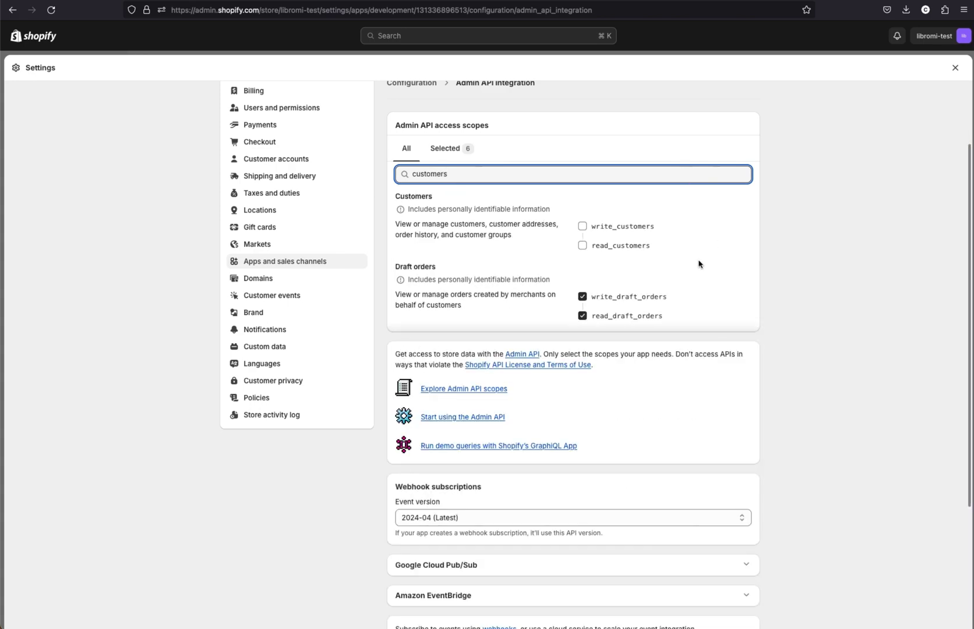
left_click(582, 227)
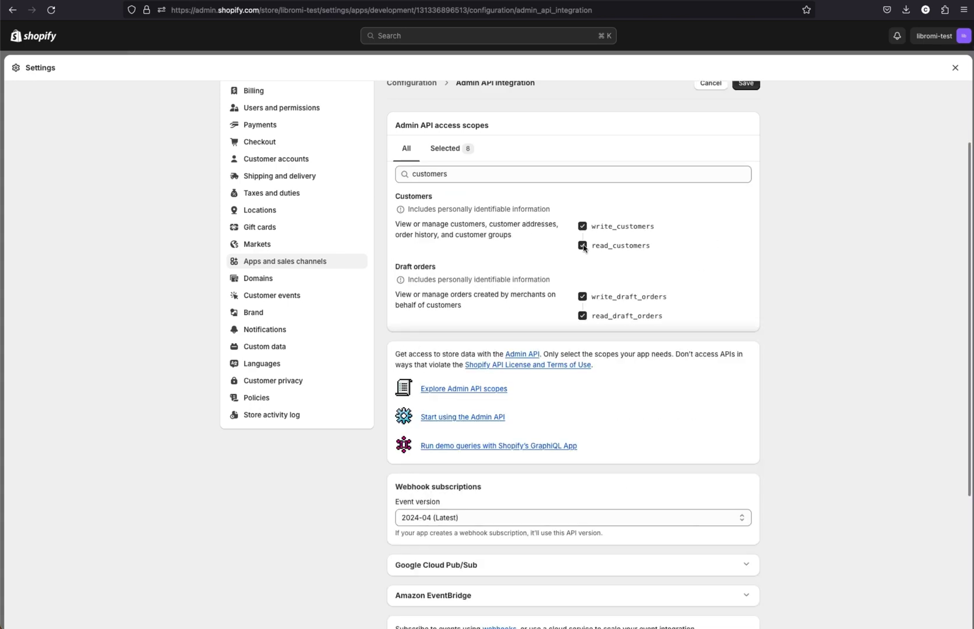
left_click(735, 83)
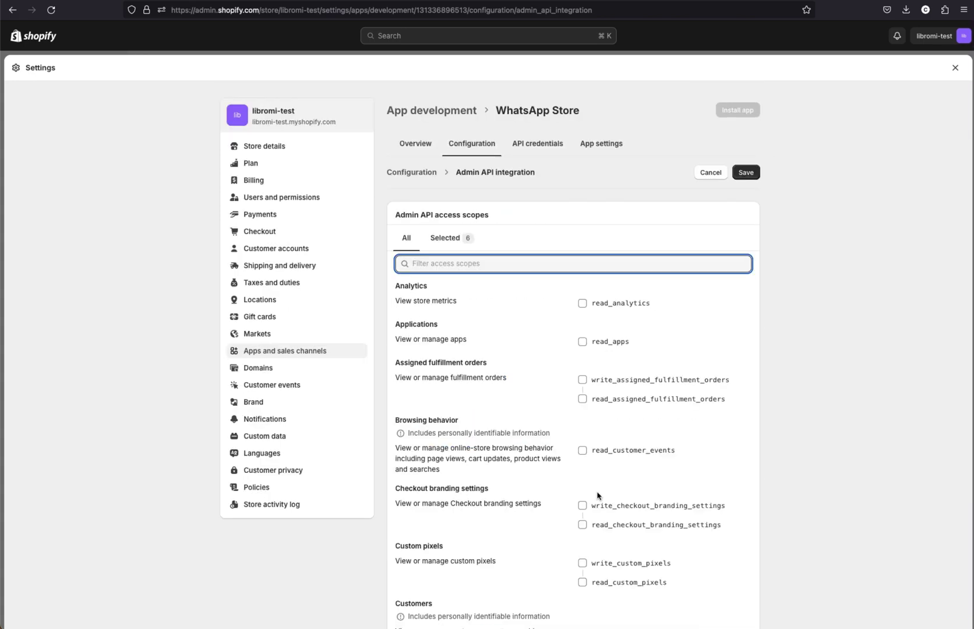
Save the Admin API scope configuration and install the WhatsApp Store app on the store.
type("prod")
scroll(782, 274, "down", 1)
scroll(772, 267, "up", 1)
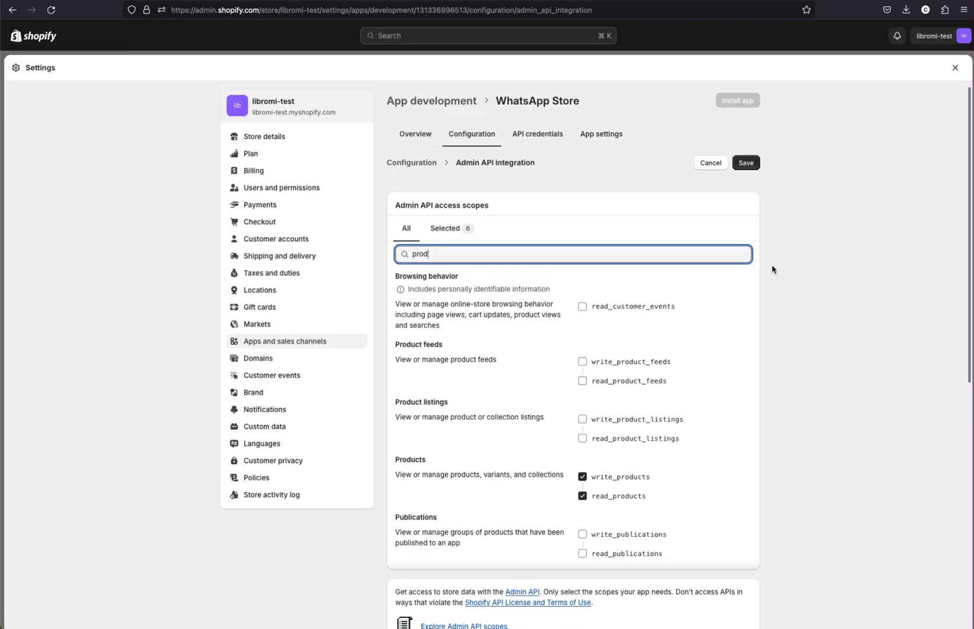
left_click(746, 173)
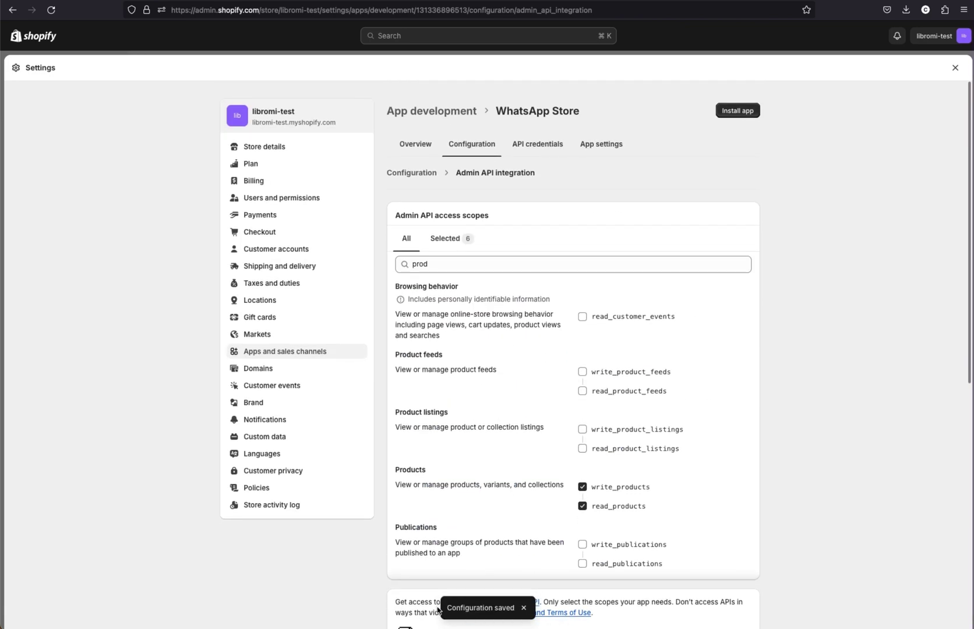
left_click(736, 110)
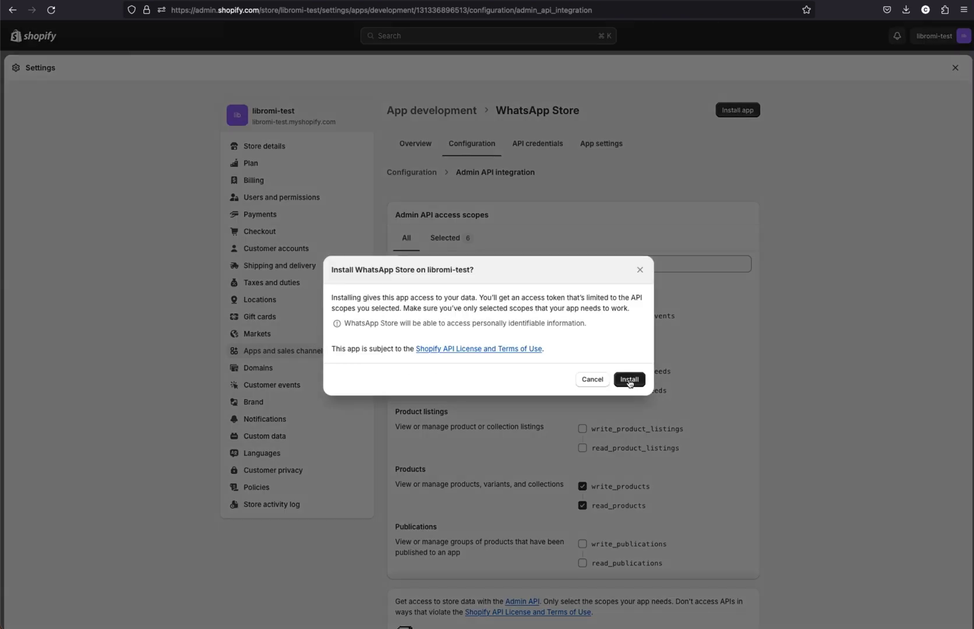
left_click(629, 379)
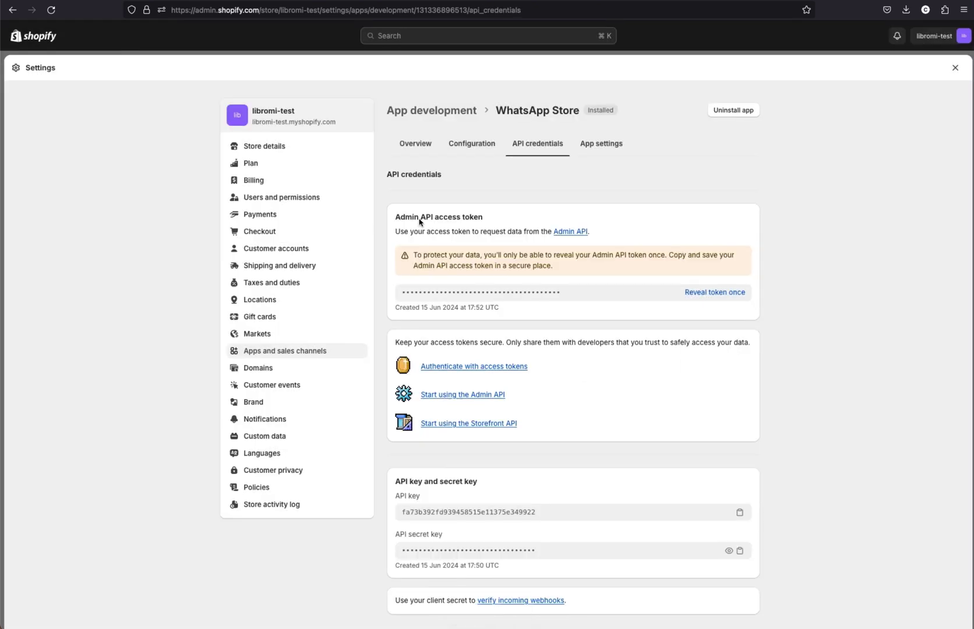
Reveal and copy the Admin API access token, switch to Libromi, and paste it as the integration's access token.
left_click(707, 291)
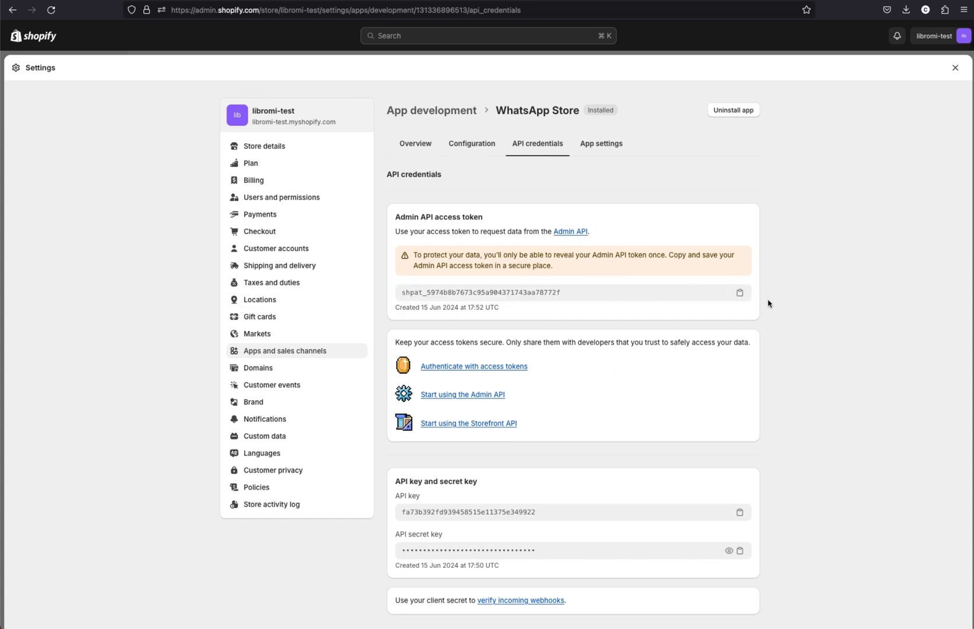
left_click(549, 292)
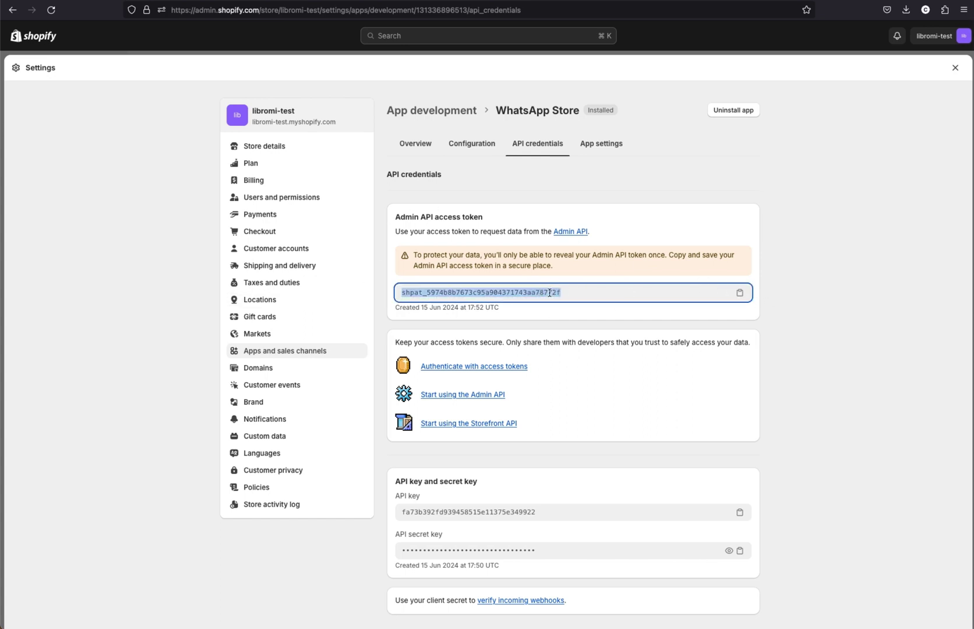
left_click(515, 296)
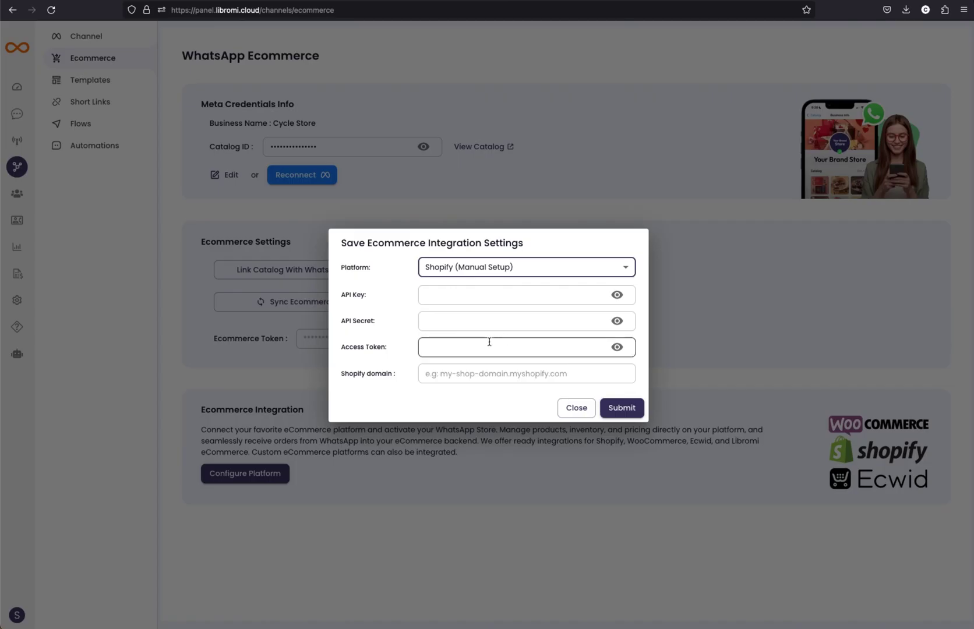
left_click(459, 344)
key("ctrl+v")
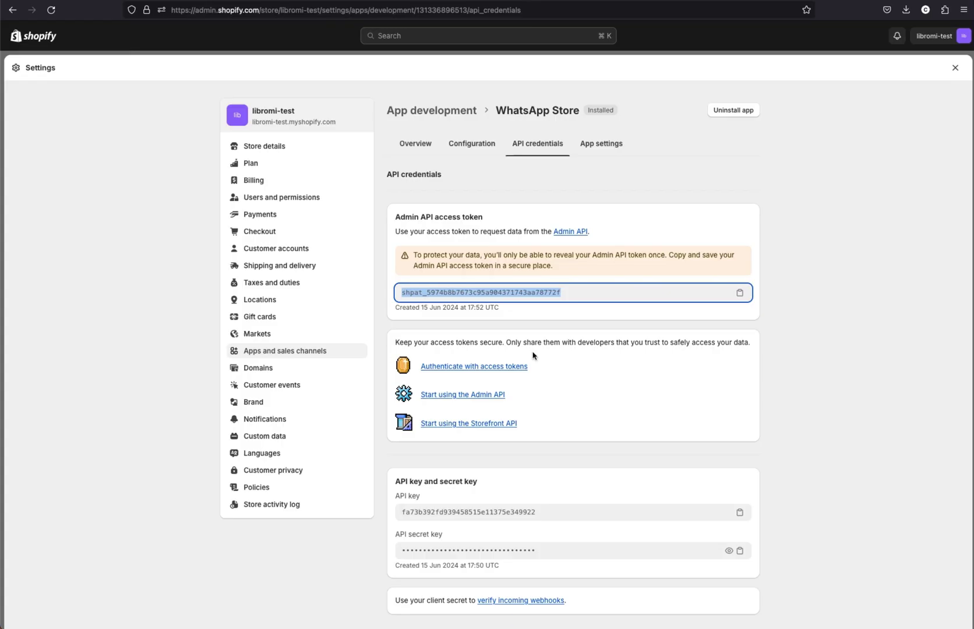
Copy the custom app's API key from Shopify and paste it into the API key field in Libromi.
scroll(466, 373, "down", 1)
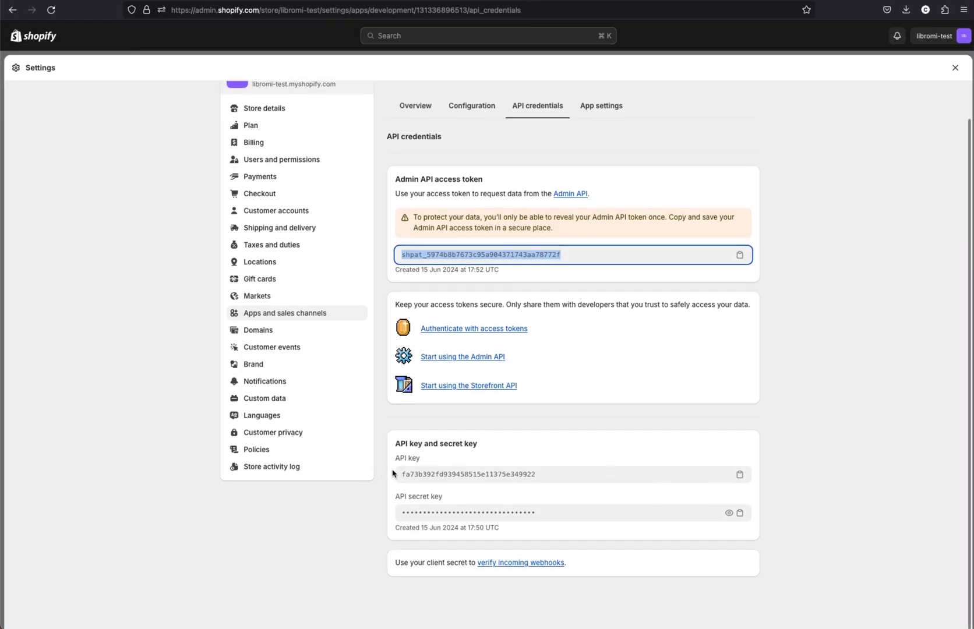
left_click(729, 481)
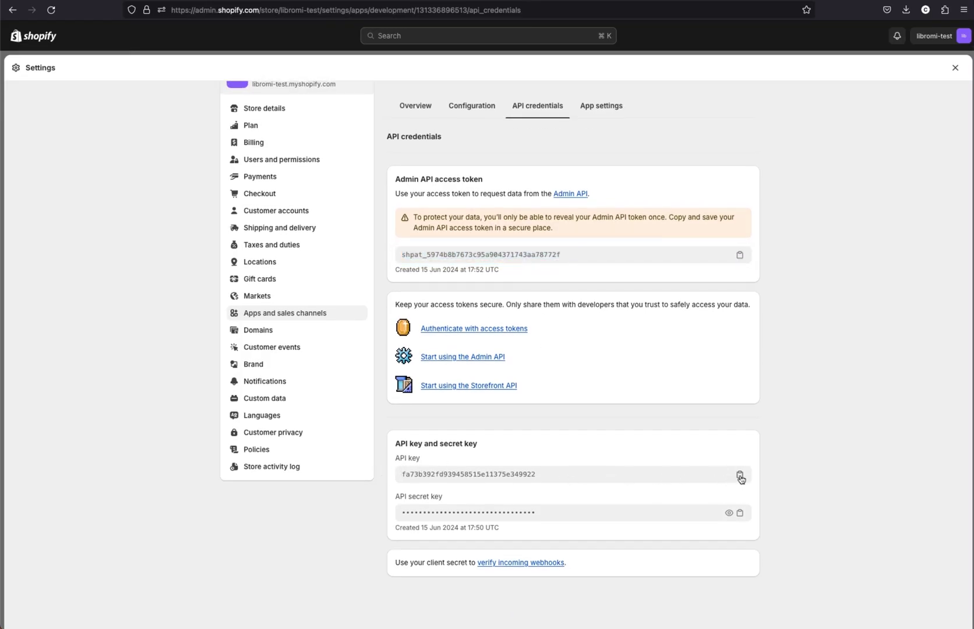
left_click(739, 474)
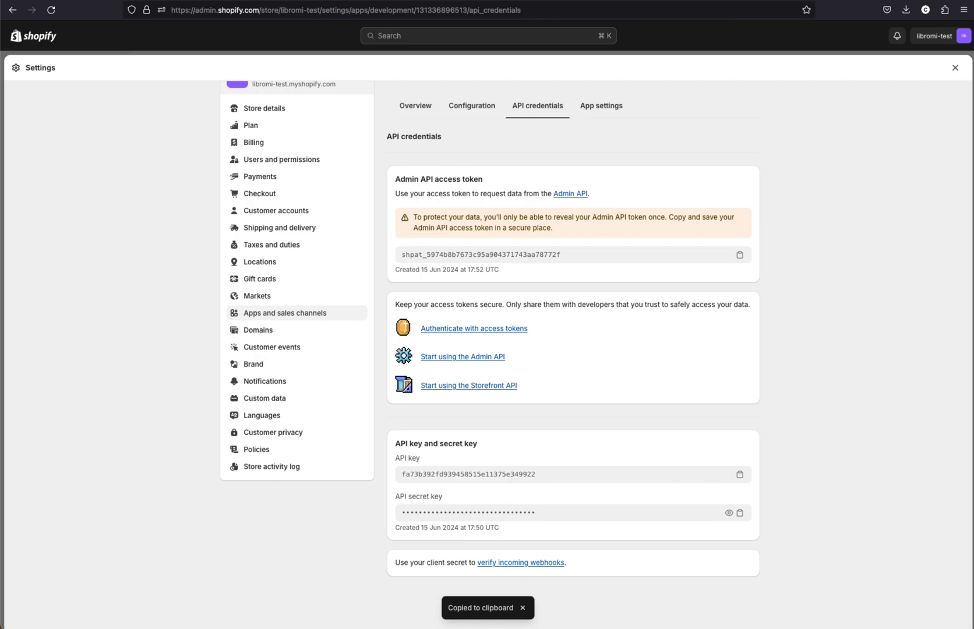
left_click(457, 301)
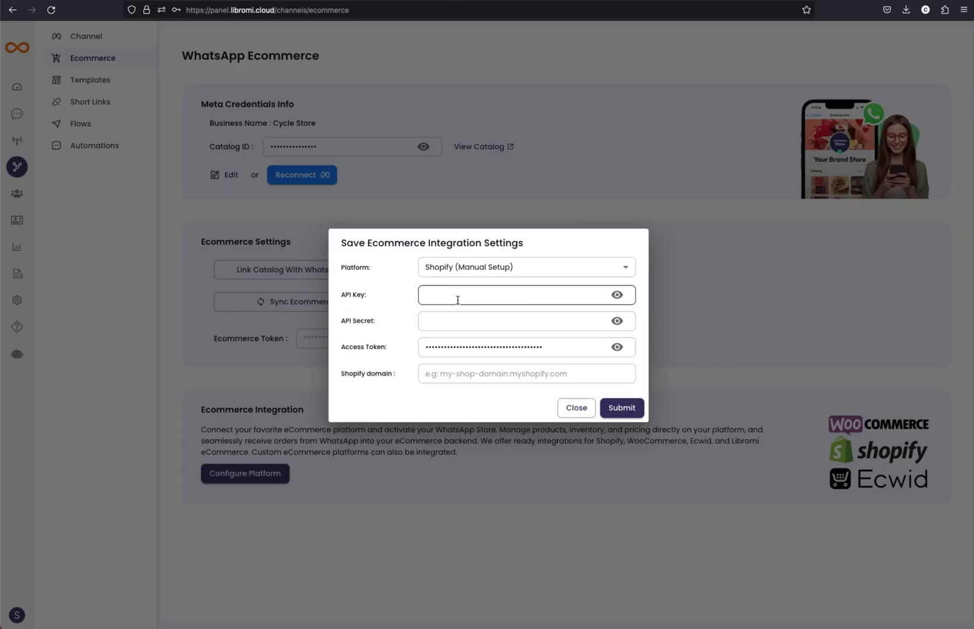
key("super+v")
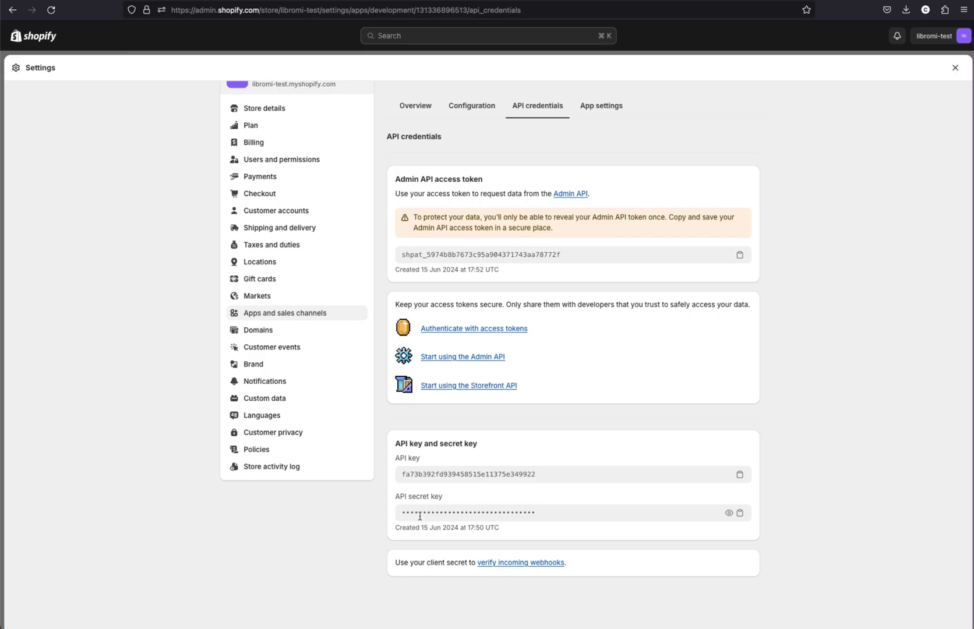
Copy the custom app's API secret key from Shopify and paste it into the API secret field in Libromi.
left_click(739, 513)
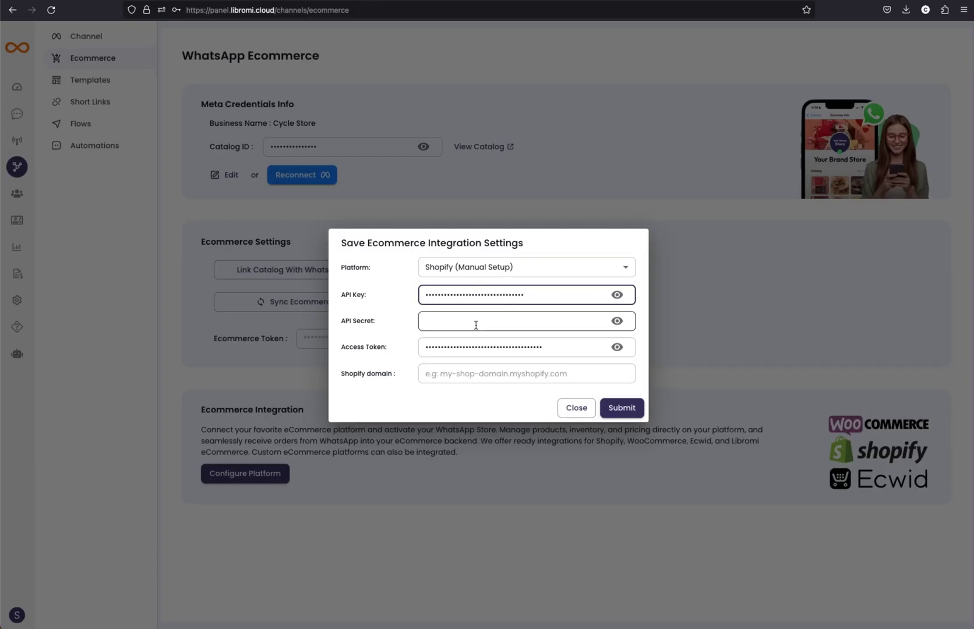
left_click(476, 325)
key("super+v")
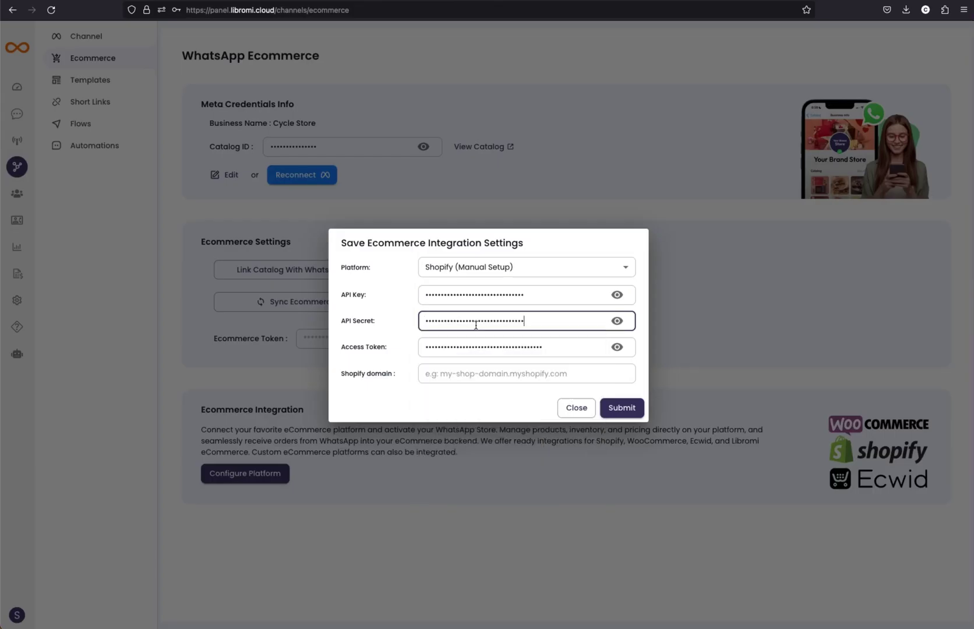
Copy the store domain libromi-test.myshopify.com from Shopify into Libromi's Shopify domain field and submit the integration settings.
left_click(464, 394)
left_click(468, 375)
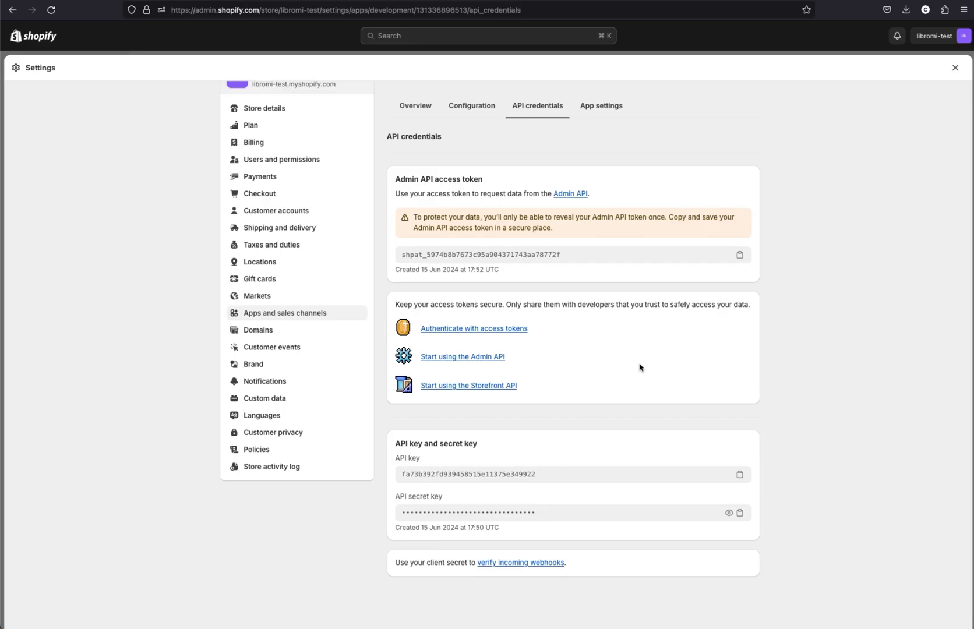
scroll(639, 367, "up", 2)
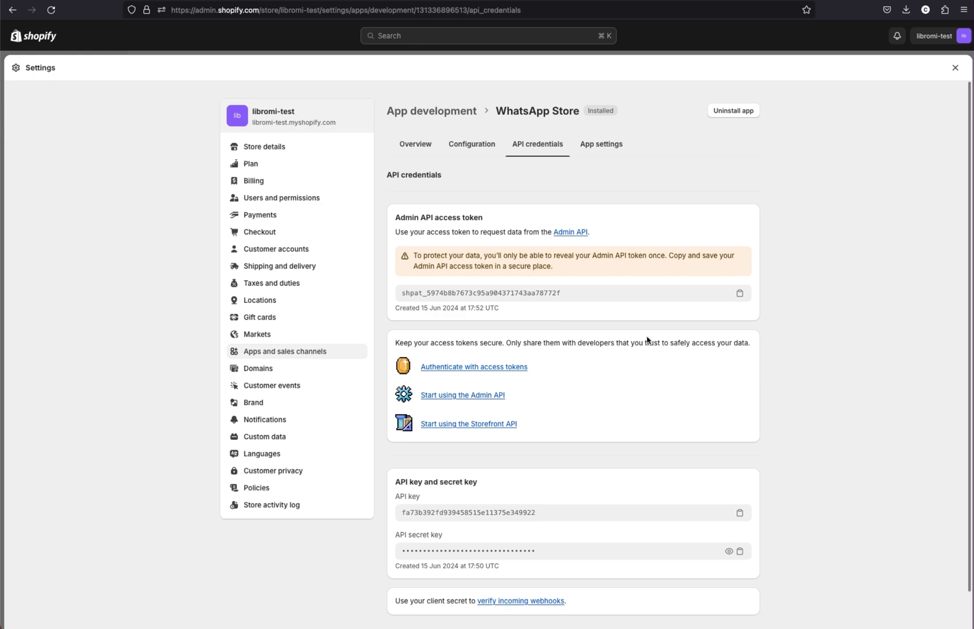
triple_click(343, 122)
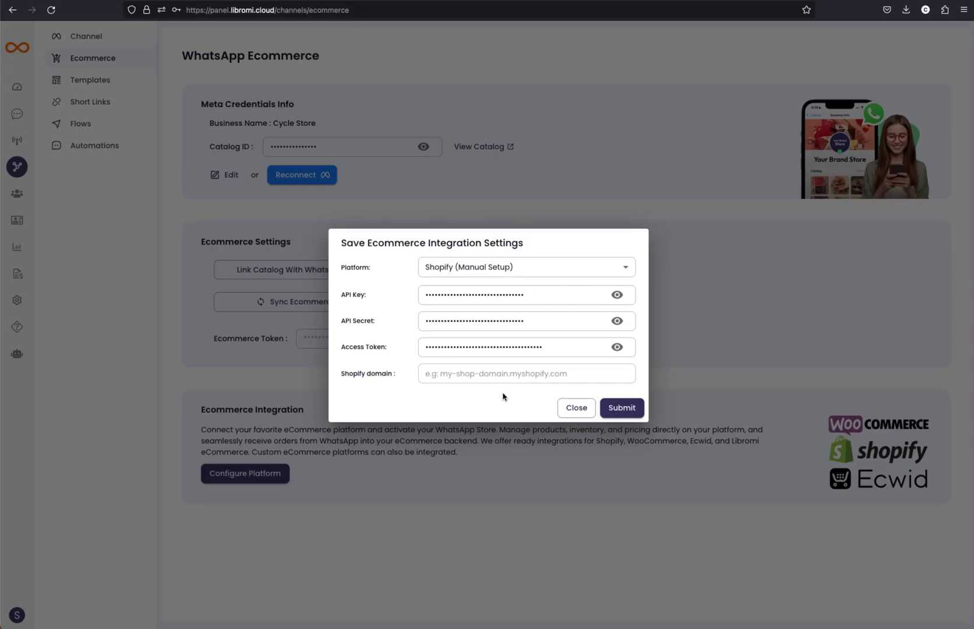
left_click(501, 377)
key("super+v")
left_click(620, 407)
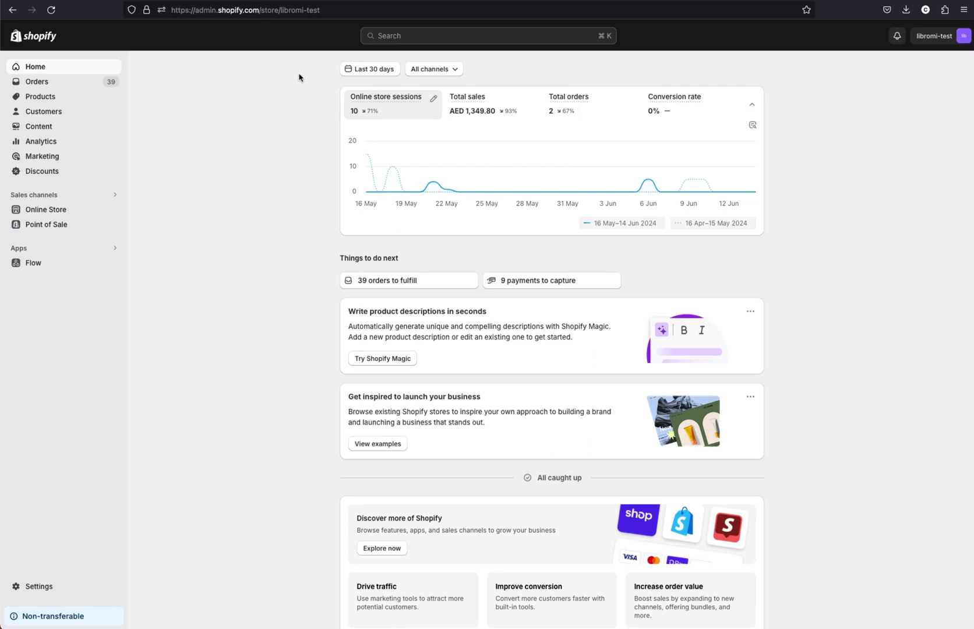
Switch to the Shopify admin and open the store's product list.
left_click(59, 82)
left_click(102, 146)
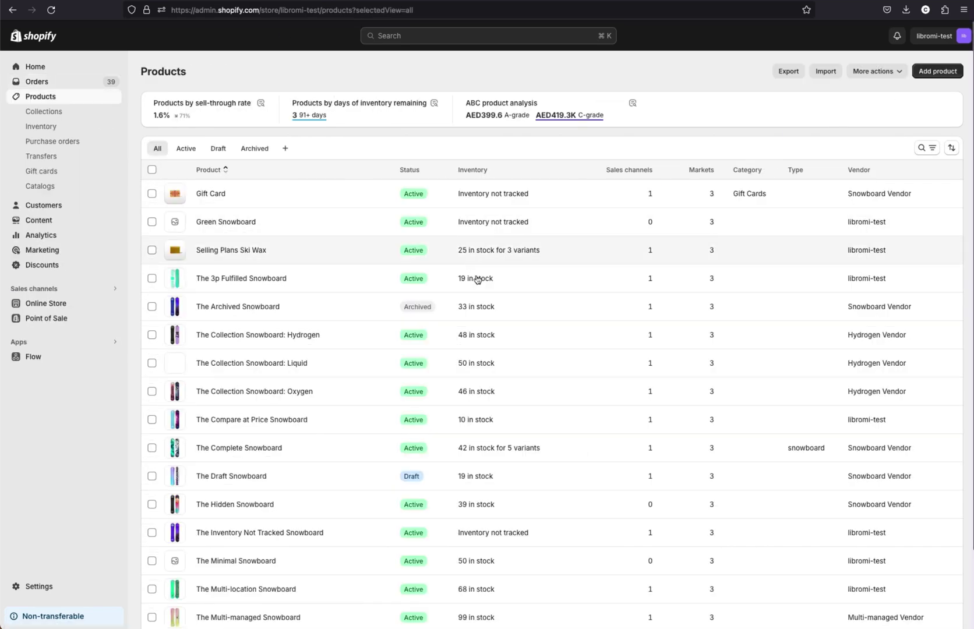
Look through the products in the Shopify store's product list.
scroll(477, 291, "down", 3)
scroll(483, 309, "up", 3)
scroll(323, 267, "down", 3)
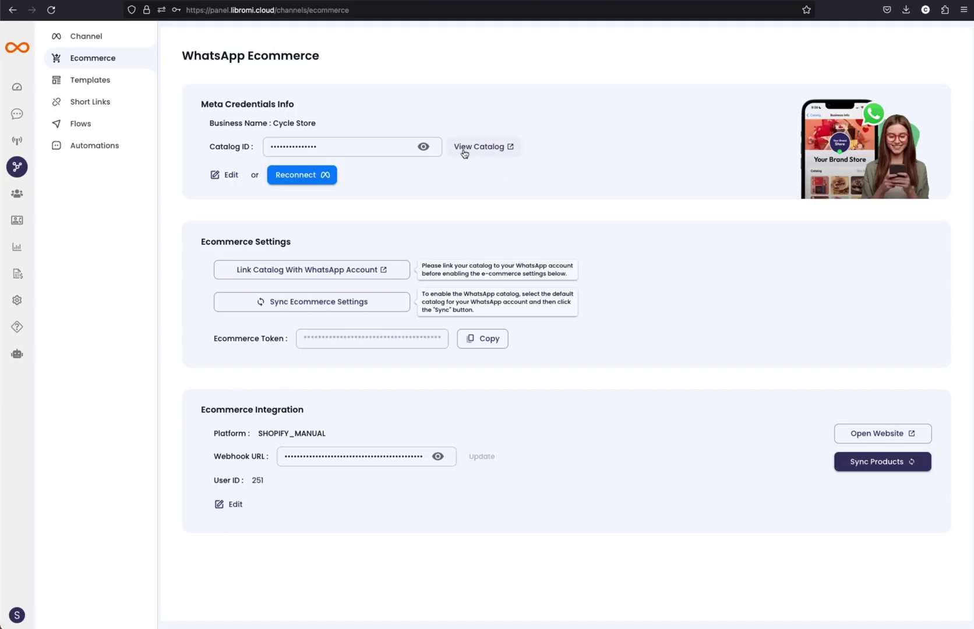
View the connected catalog's items in Meta Commerce Manager from Libromi, dismiss the notice, and return to the WhatsApp Ecommerce page.
left_click(487, 148)
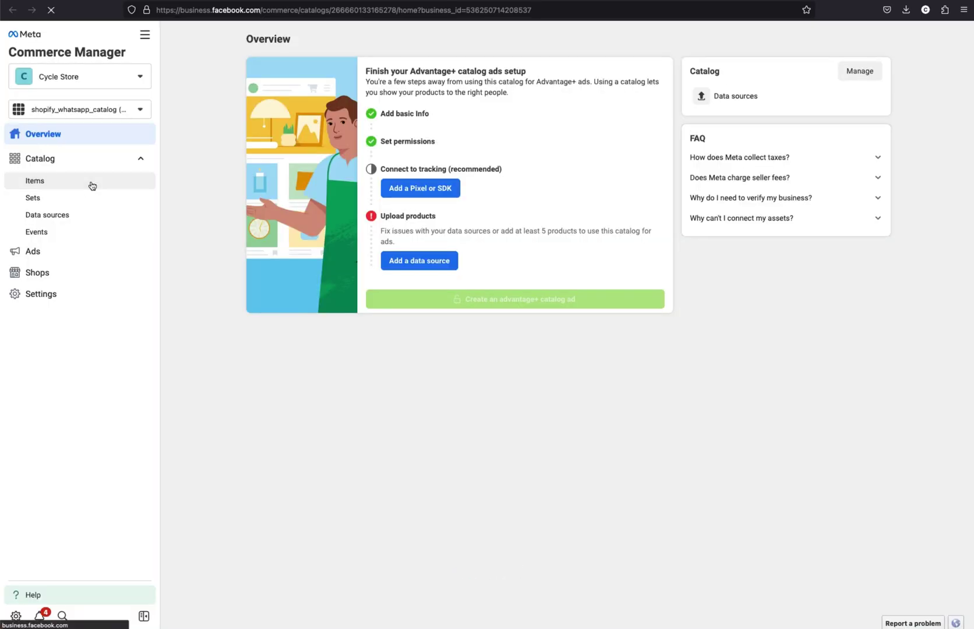
left_click(92, 186)
left_click(591, 163)
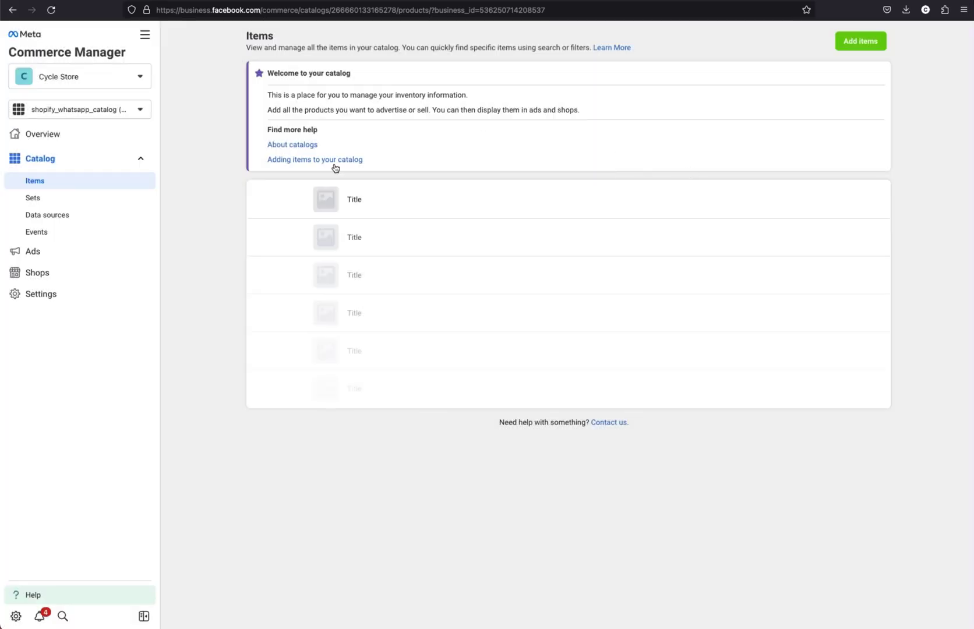
key("super+w")
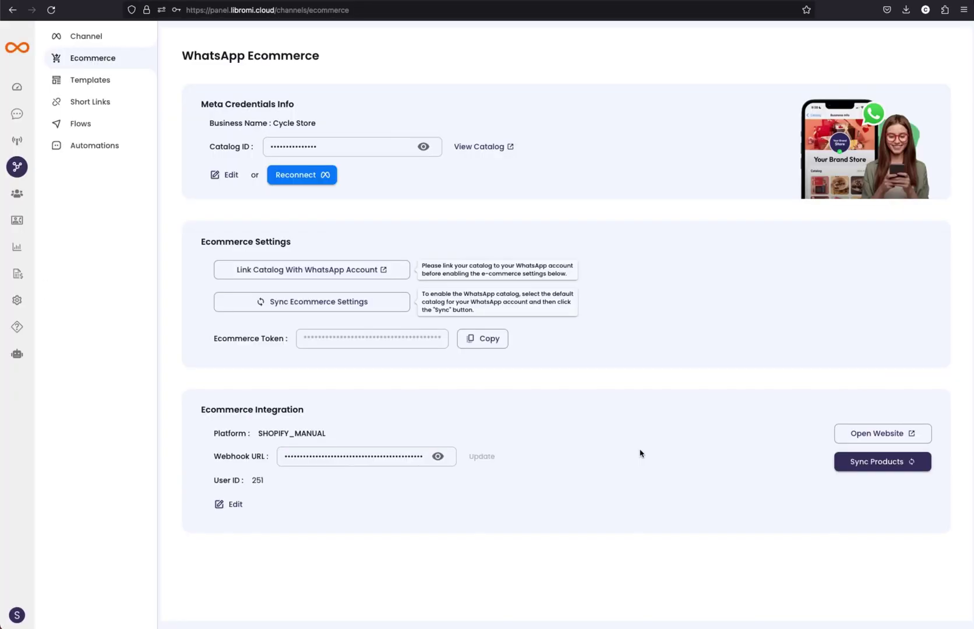
Sync the Shopify products from Libromi, then refresh the Items page in Commerce Manager and review the catalog items.
left_click(903, 466)
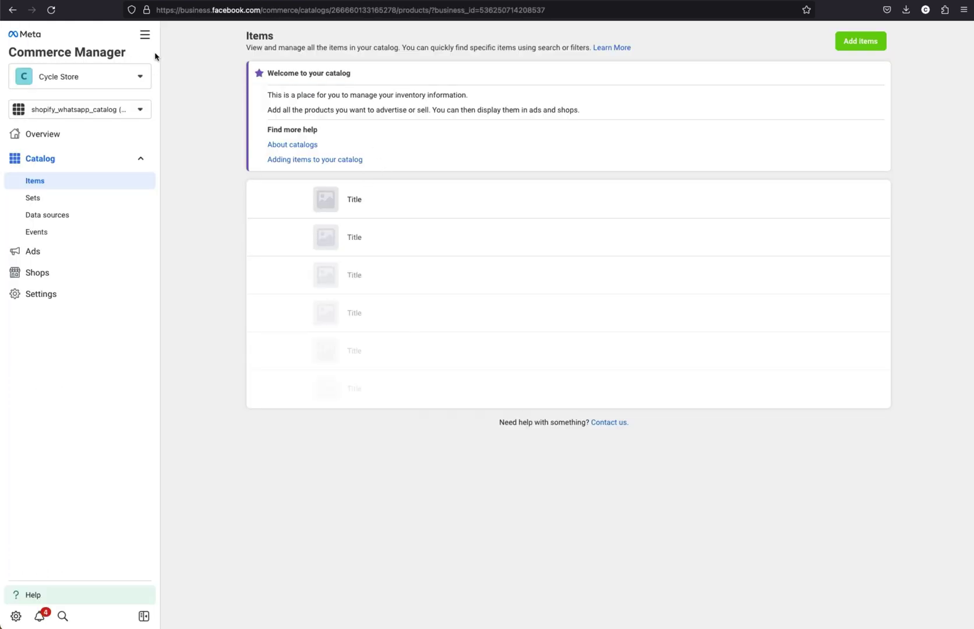
left_click(51, 10)
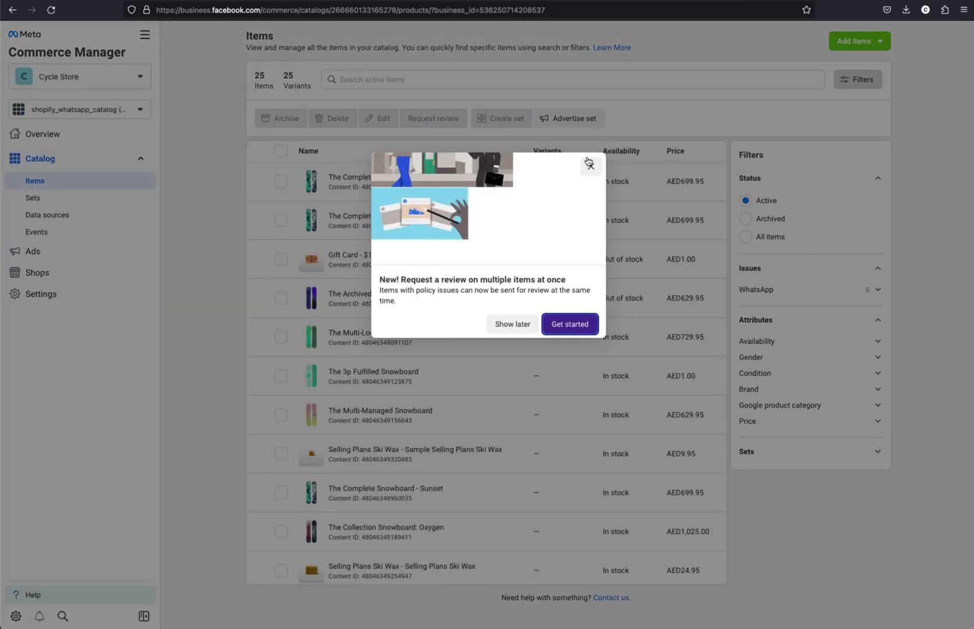
left_click(589, 164)
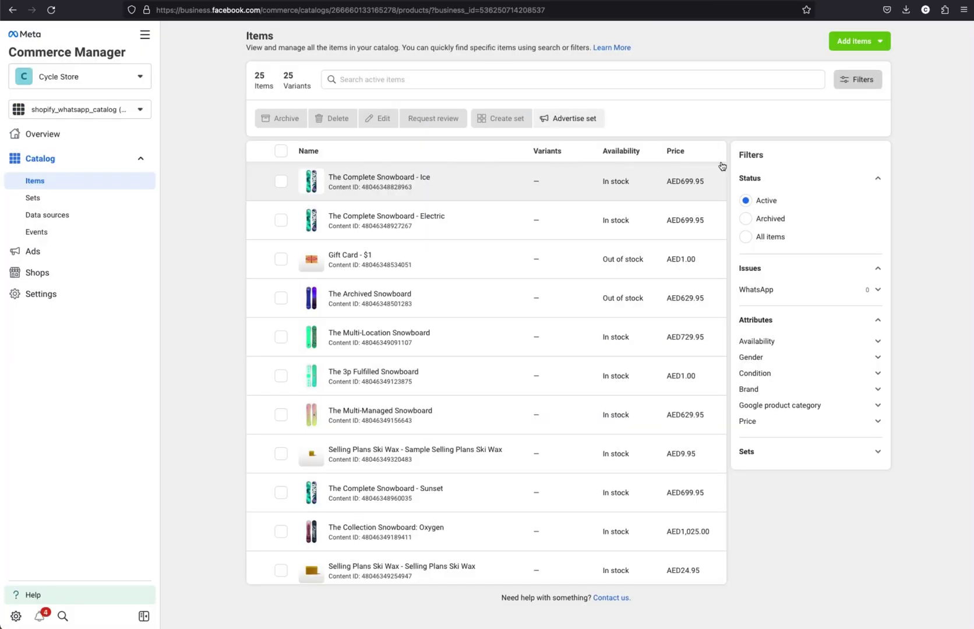
scroll(523, 350, "down", 3)
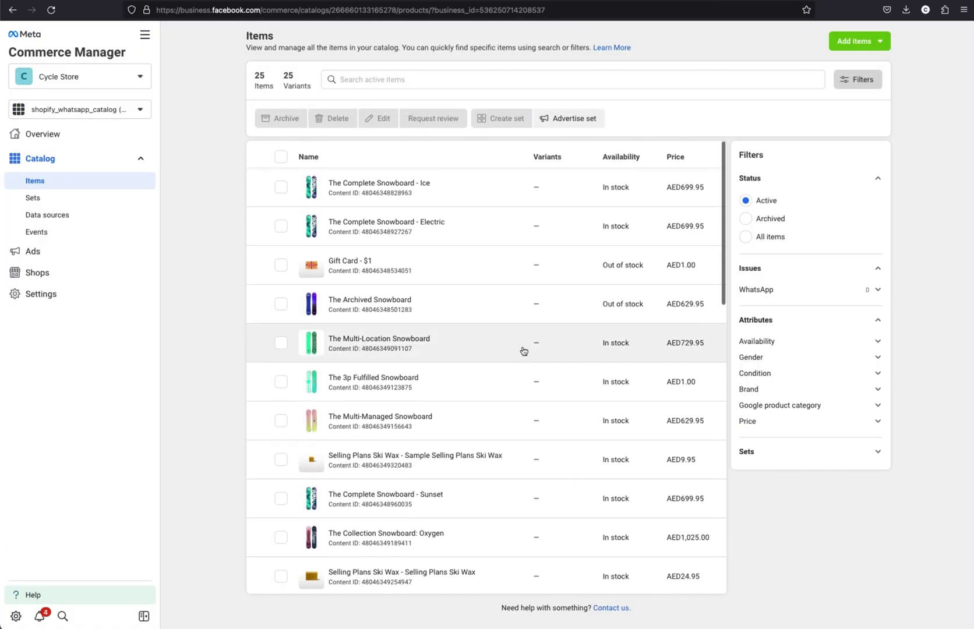
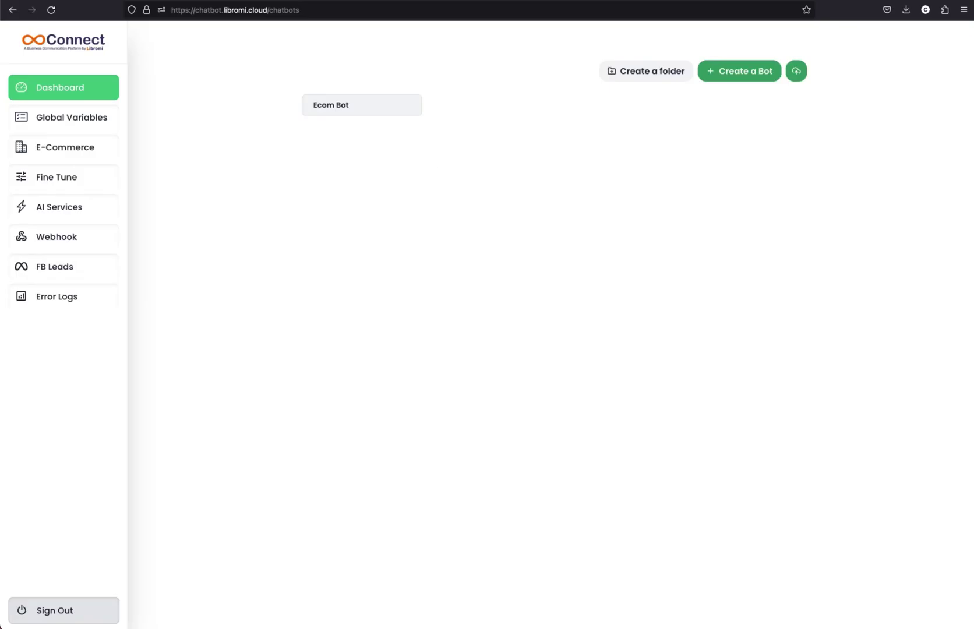
Create a new bot in the Libromi chatbot builder and reposition its Start block to make room for the flow.
left_click(752, 71)
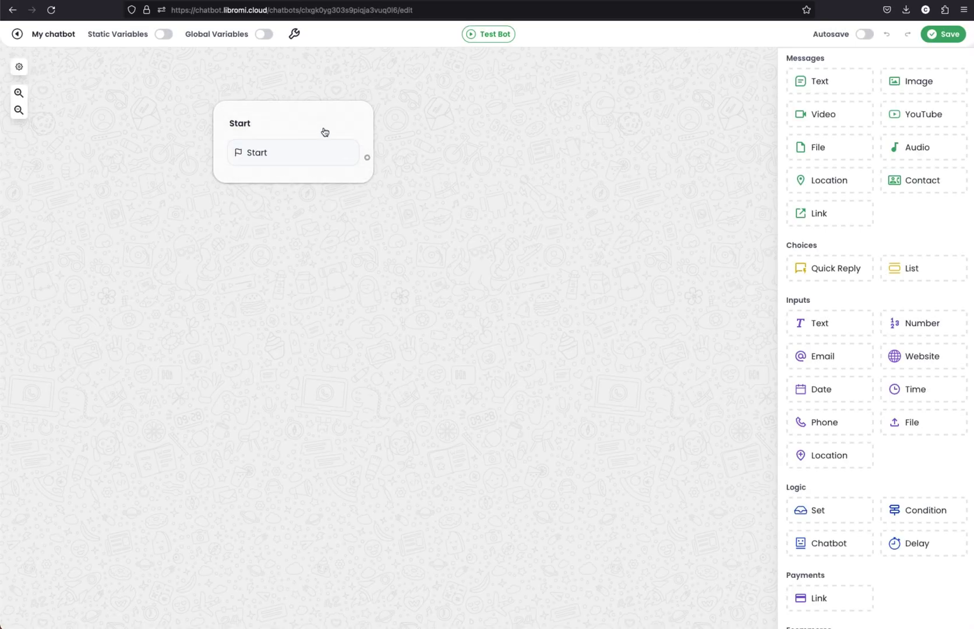
left_click_drag(324, 130, 208, 134)
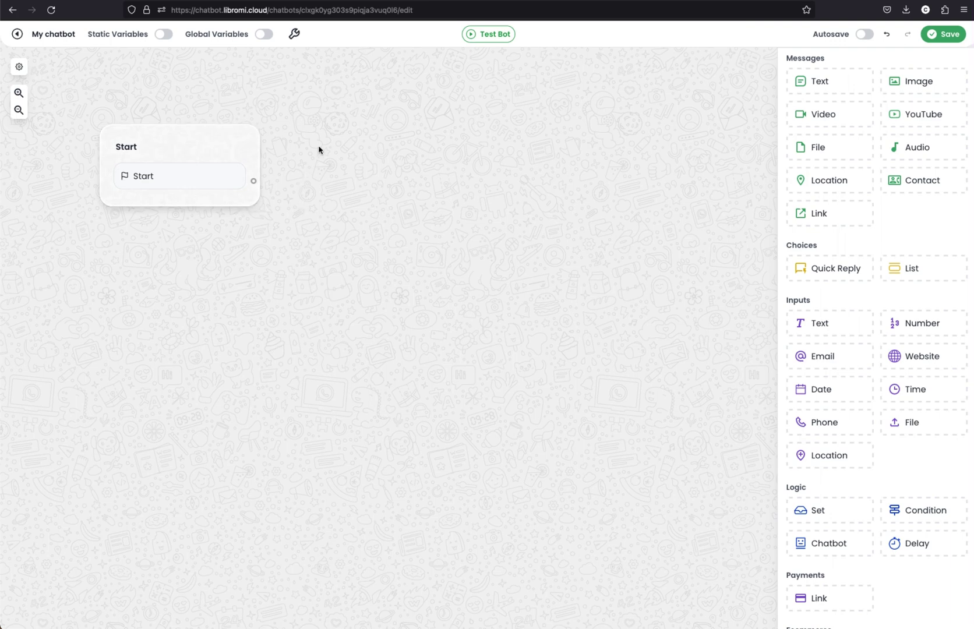
left_click_drag(211, 138, 190, 137)
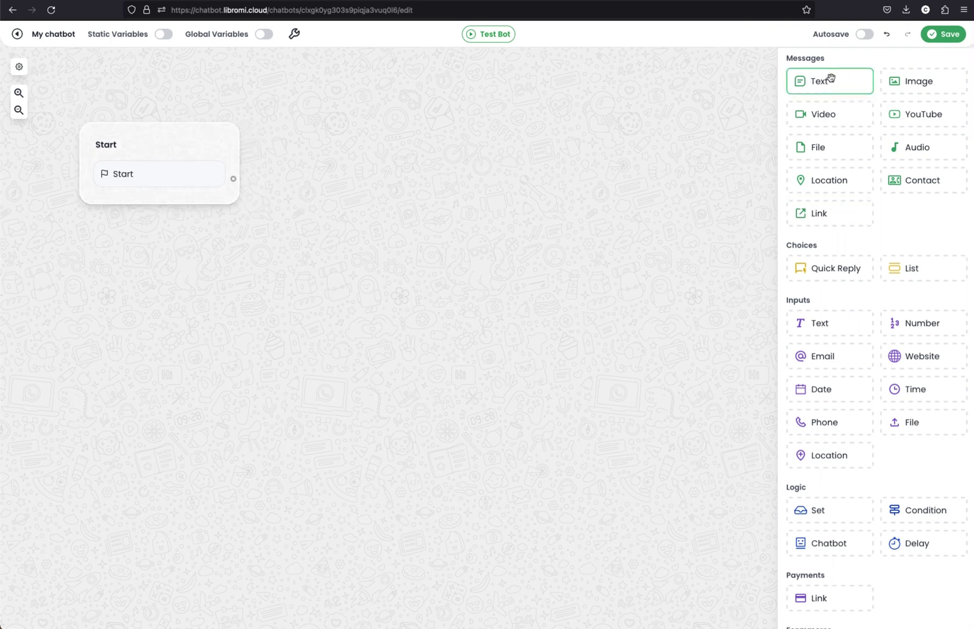
Add a Link message block to the canvas, connect Start to it, and place its group closer to Start.
left_click_drag(854, 213, 425, 267)
left_click_drag(232, 180, 376, 272)
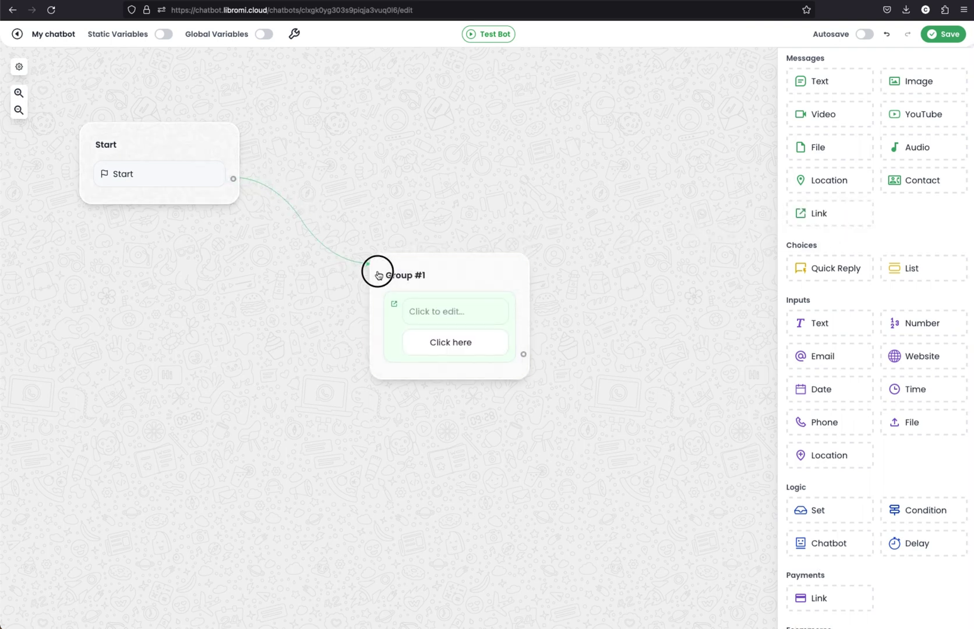
left_click_drag(461, 276, 377, 274)
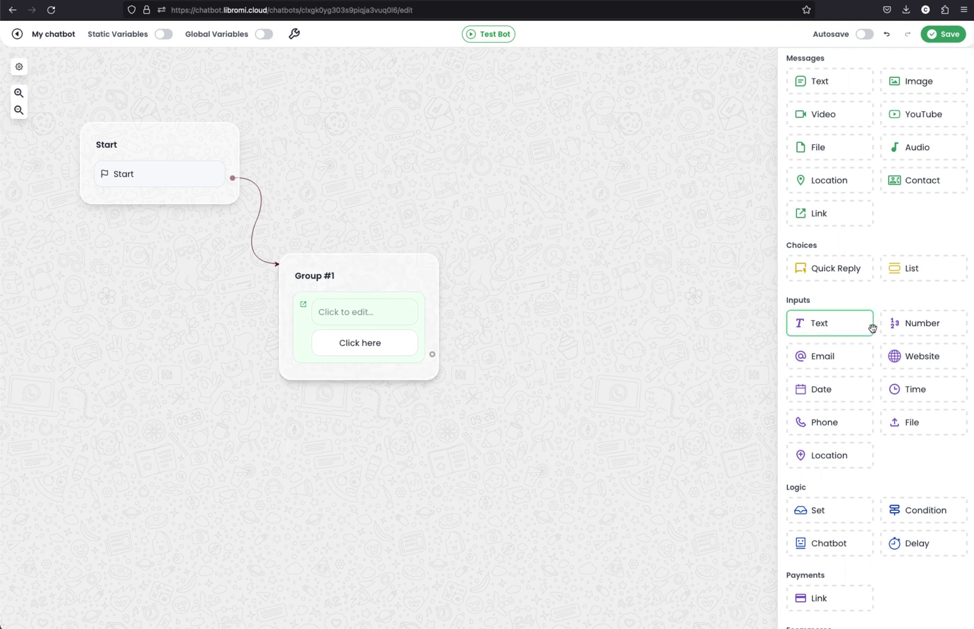
Paste the WhatsApp catalog link into the Link message and set its body text to "Click on the below button to start the shopping.".
left_click(388, 316)
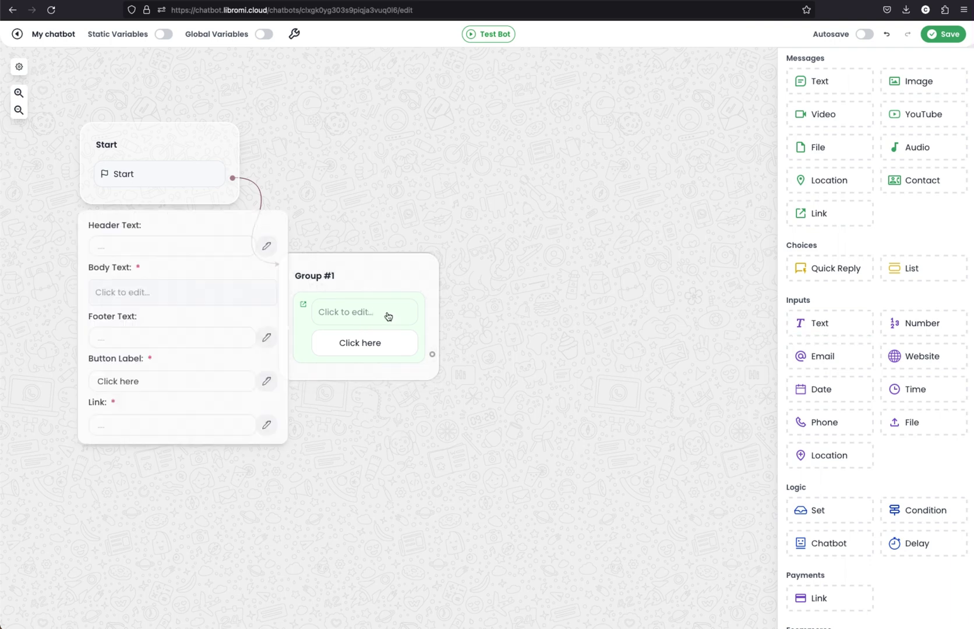
left_click(124, 425)
key("ctrl+v")
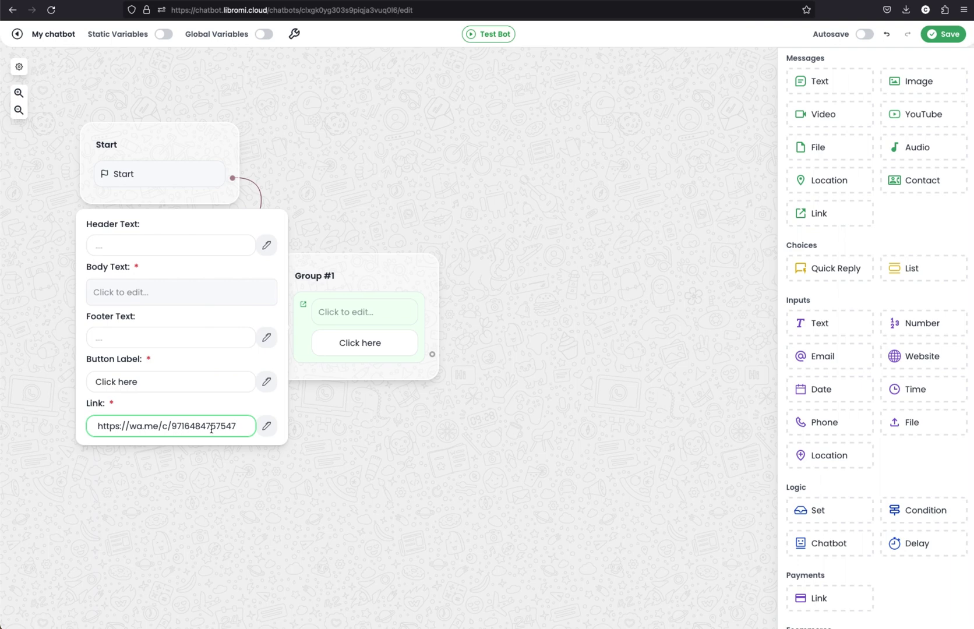
left_click(147, 291)
type("Click on the below button to start the shopping.")
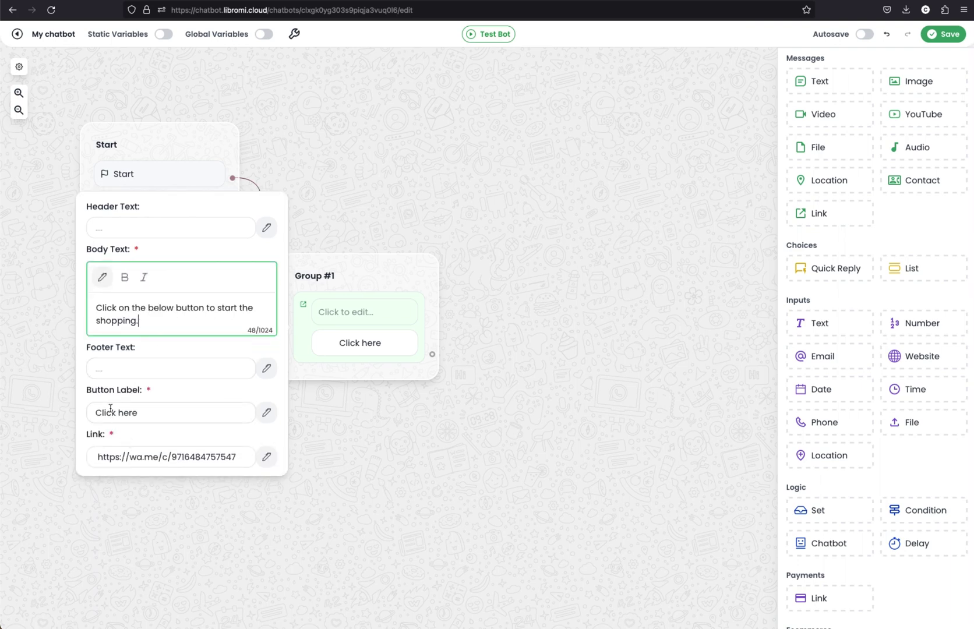
left_click(134, 415)
left_click(429, 421)
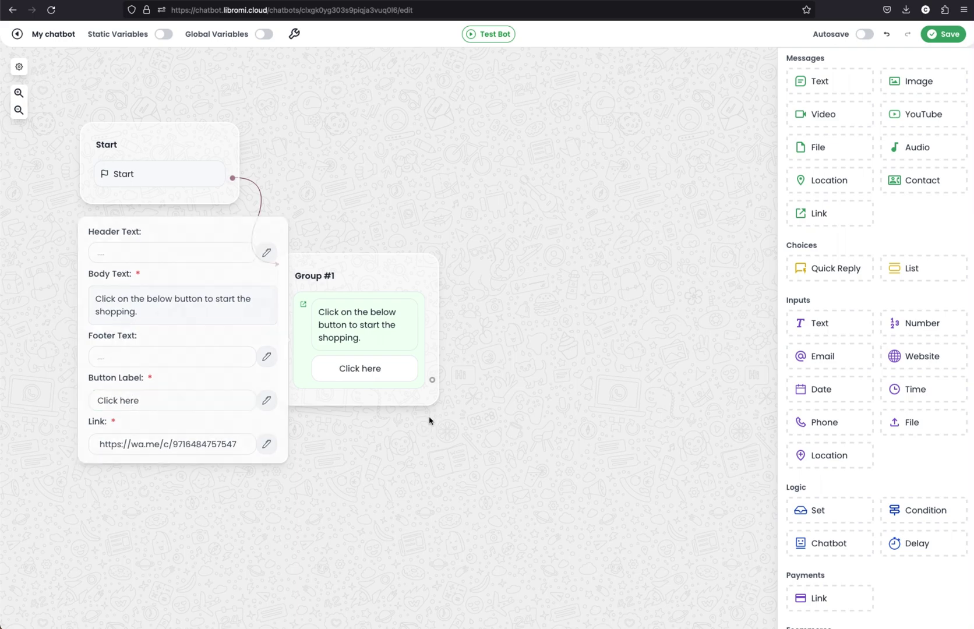
Set the chatbot's shortcode to SHOP and its chat session expiration duration to 15 minutes.
left_click(294, 34)
left_click(473, 269)
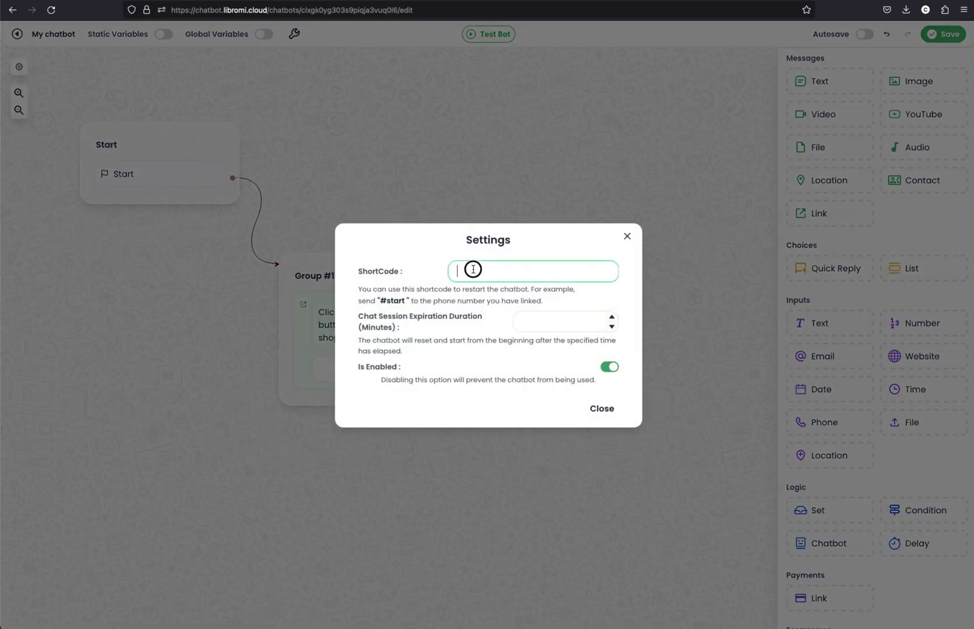
type("SHOP")
key("Tab")
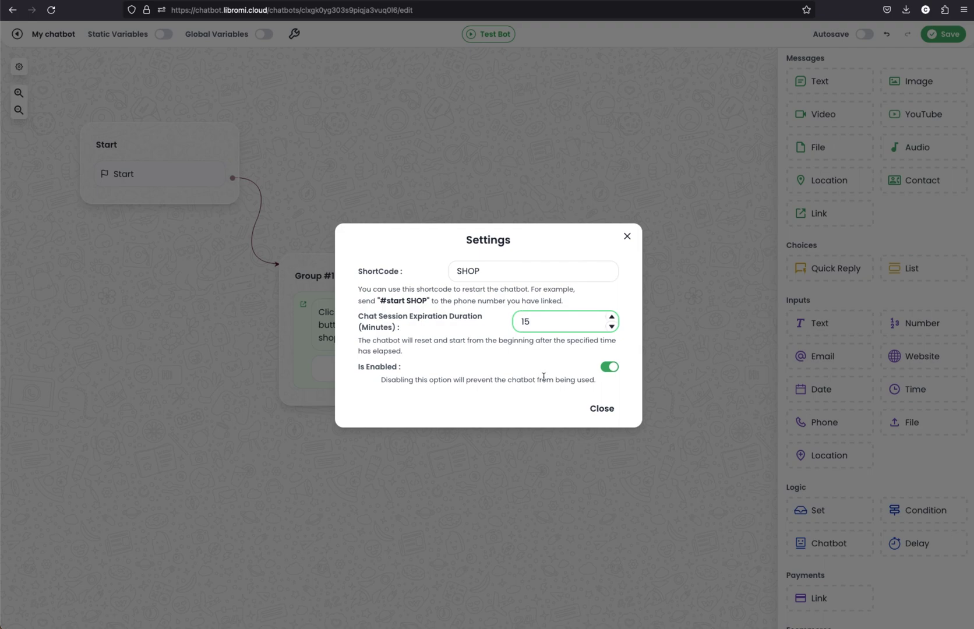
left_click(605, 409)
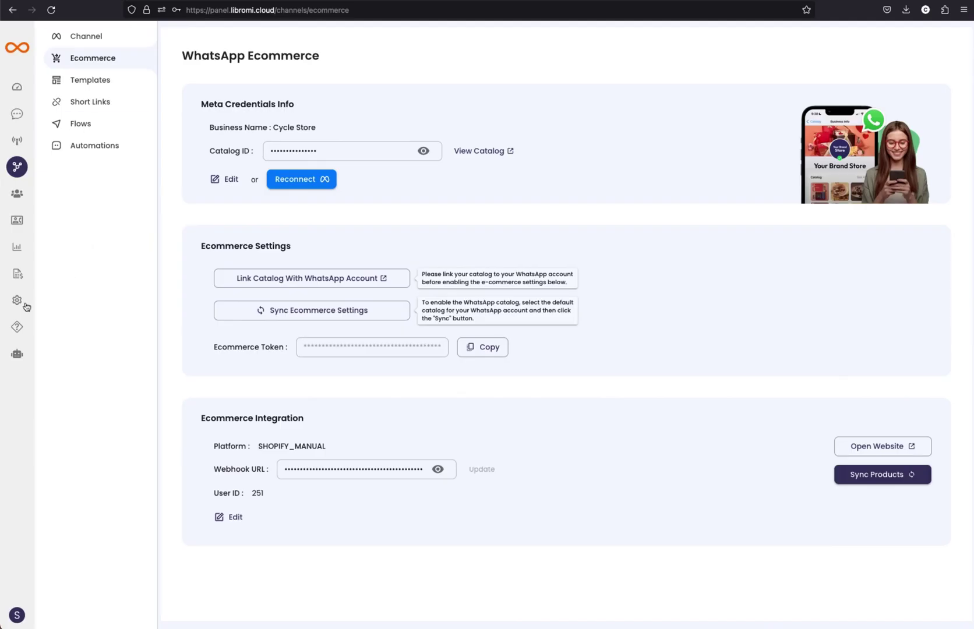
In the Libromi panel's general settings, select My chatbot as the default chat bot and save the changes.
left_click(18, 302)
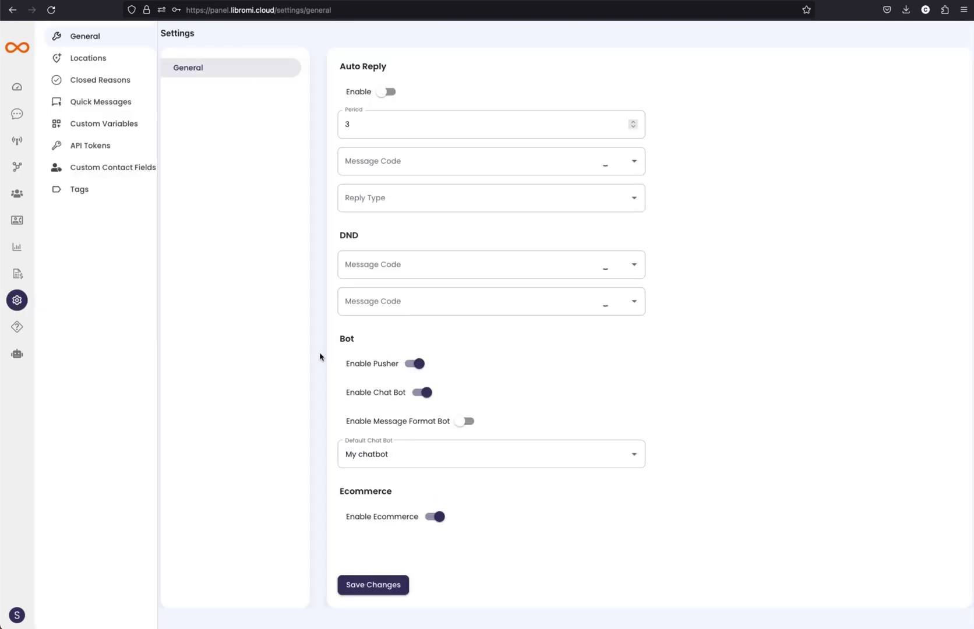
left_click(403, 452)
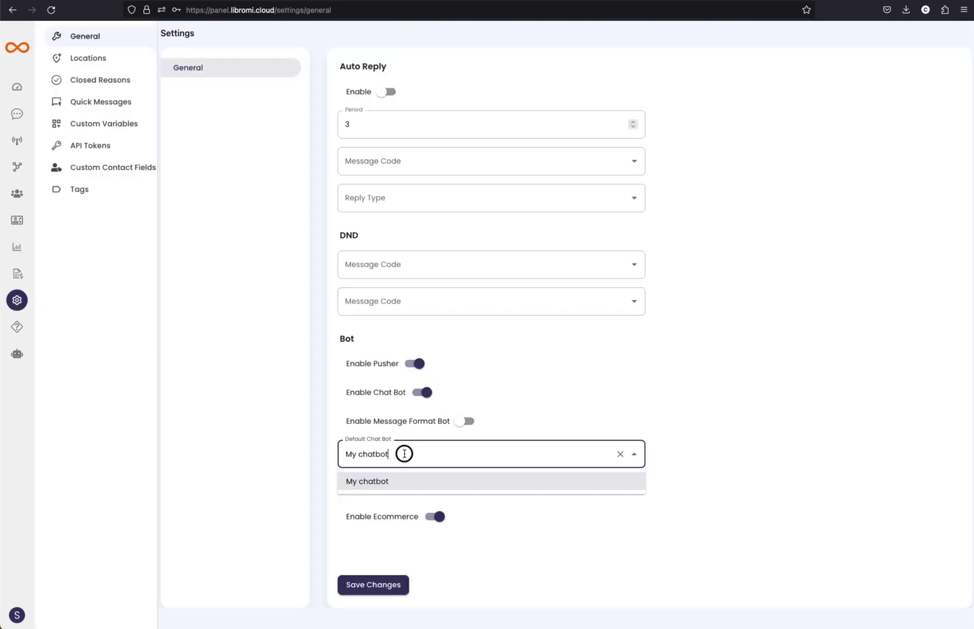
left_click(499, 483)
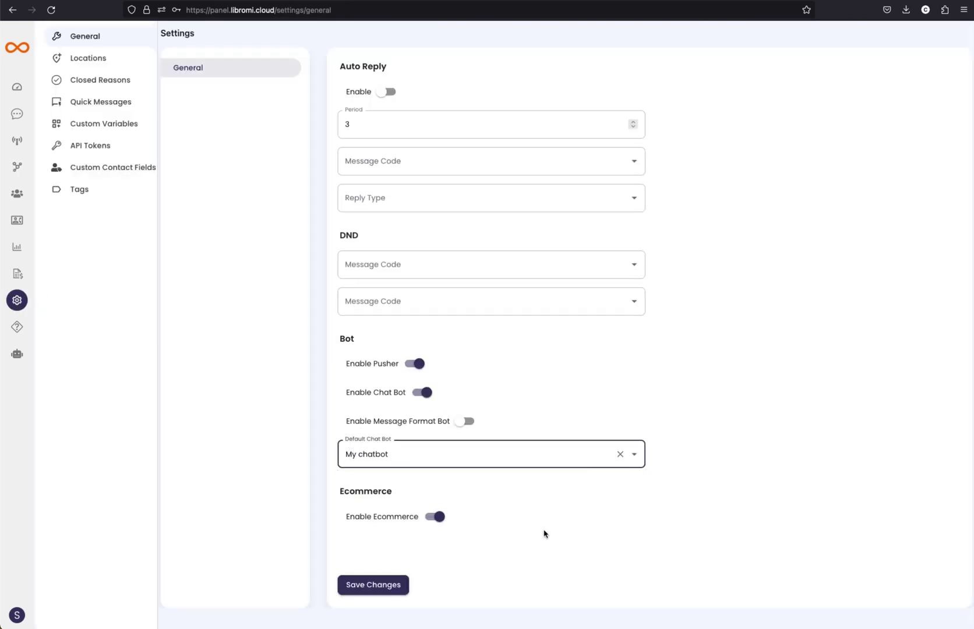
left_click(388, 593)
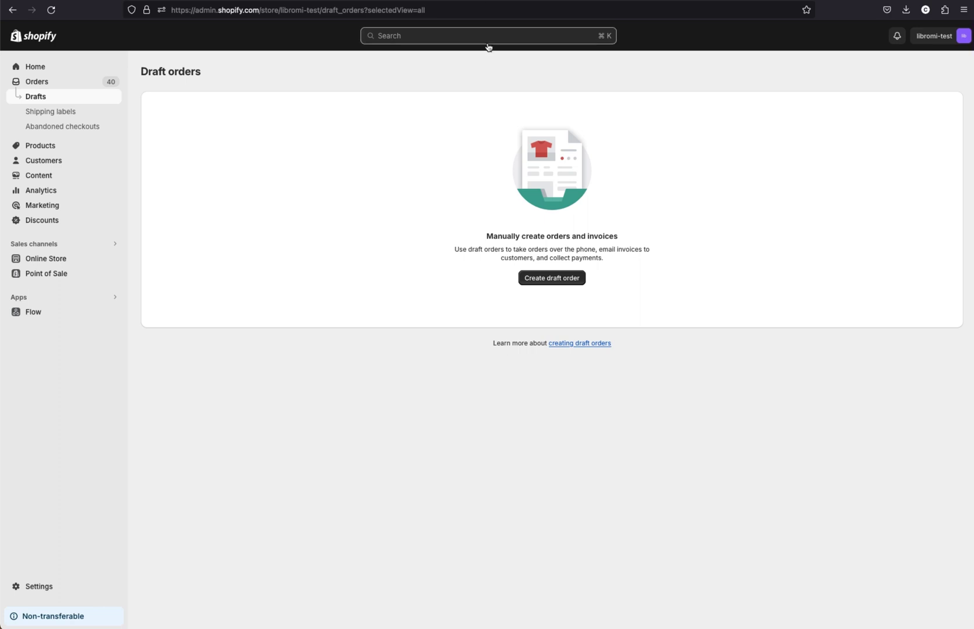
Refresh the draft orders in Shopify, open the completed draft, and view the order created from it.
left_click(51, 10)
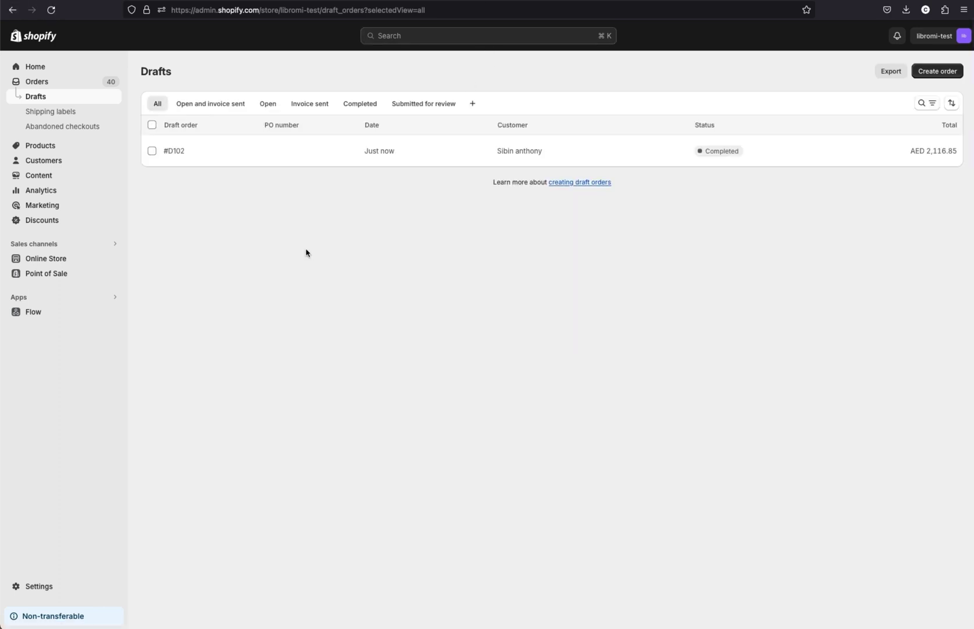
left_click(173, 153)
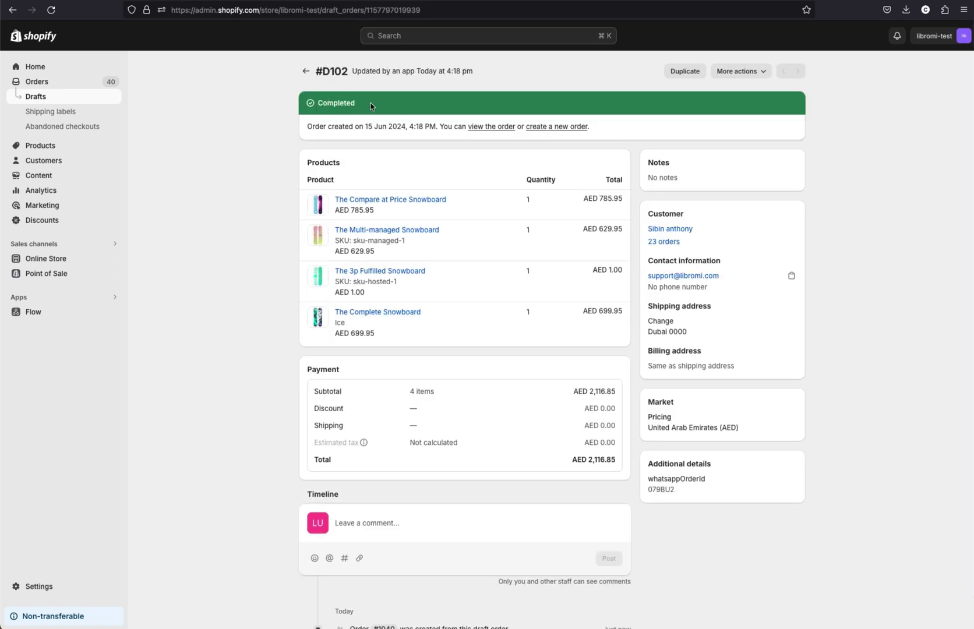
left_click(491, 127)
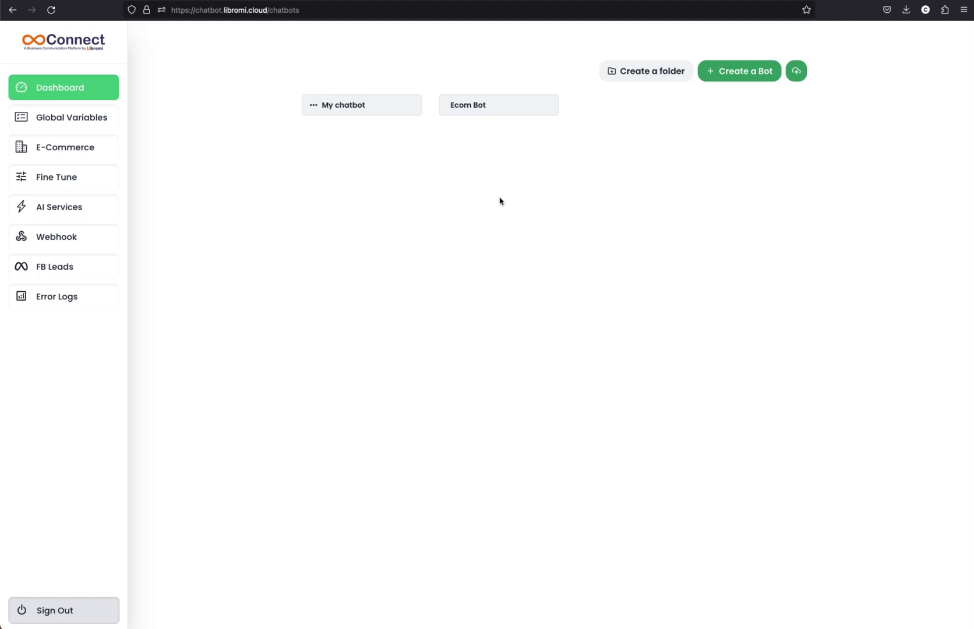
Open the Ecom Bot in the chatbot builder and remove the "Enter Your State" message and the state input from Group #8.
left_click(512, 112)
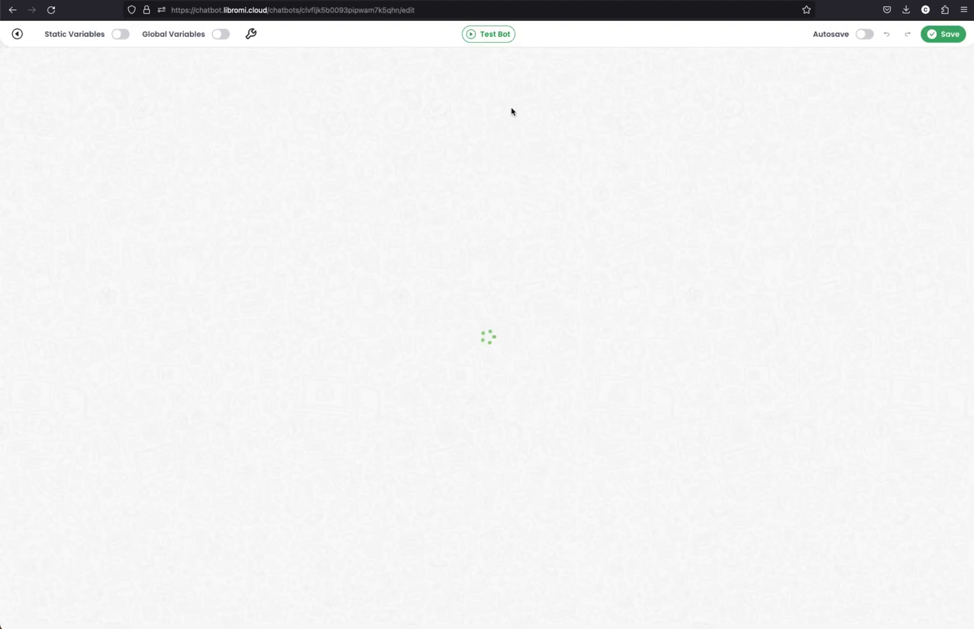
left_click(440, 260)
scroll(346, 312, "left", 5)
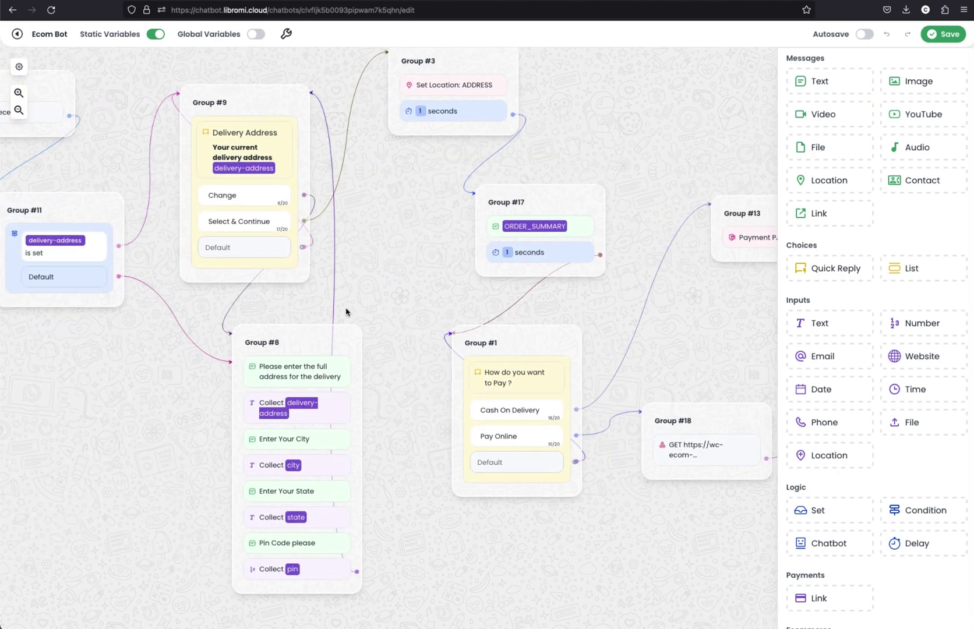
left_click_drag(107, 408, 207, 411)
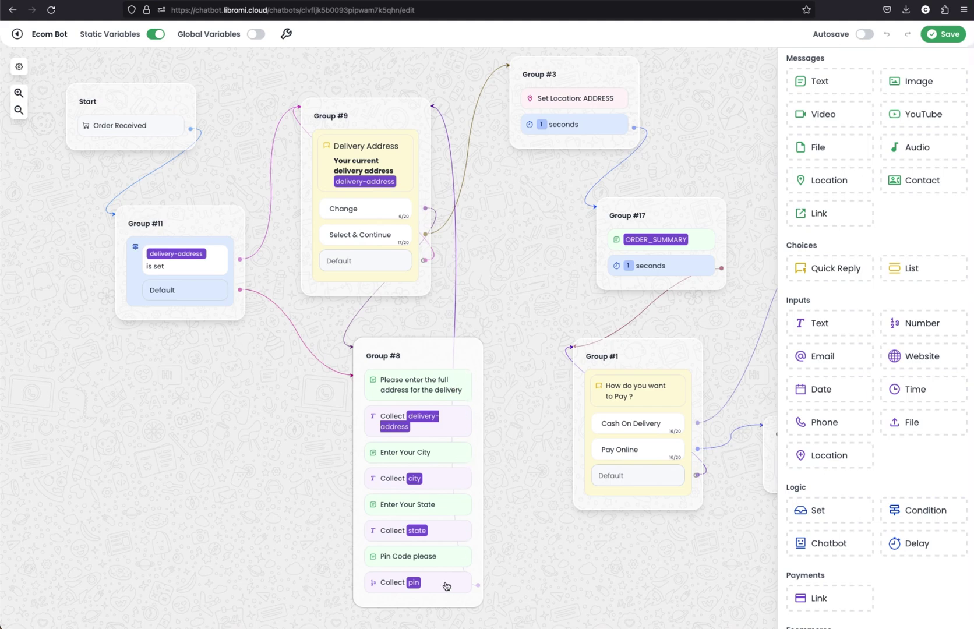
left_click_drag(430, 507, 294, 515)
left_click_drag(386, 506, 272, 511)
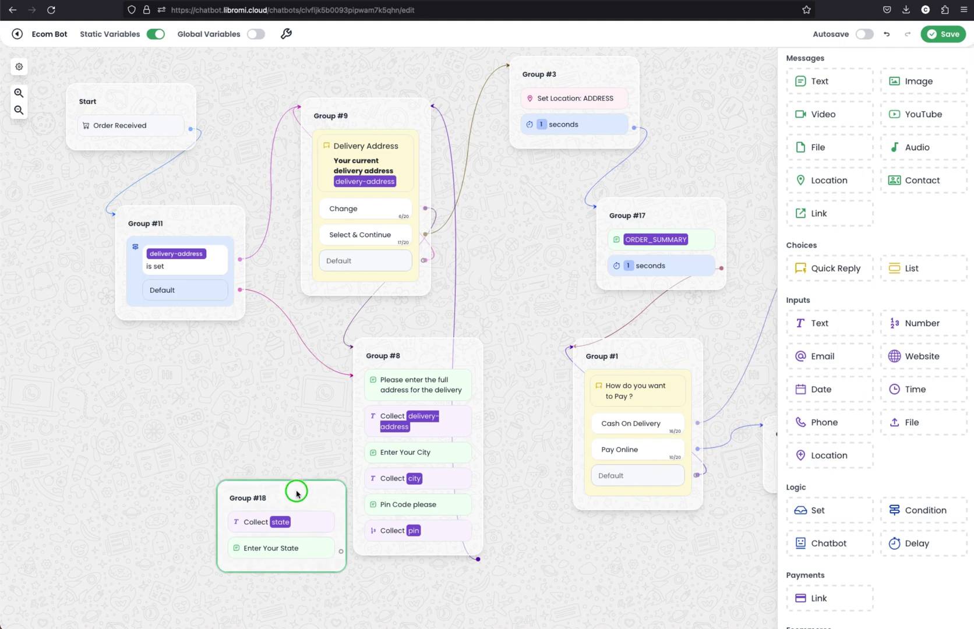
right_click(296, 493)
left_click(329, 527)
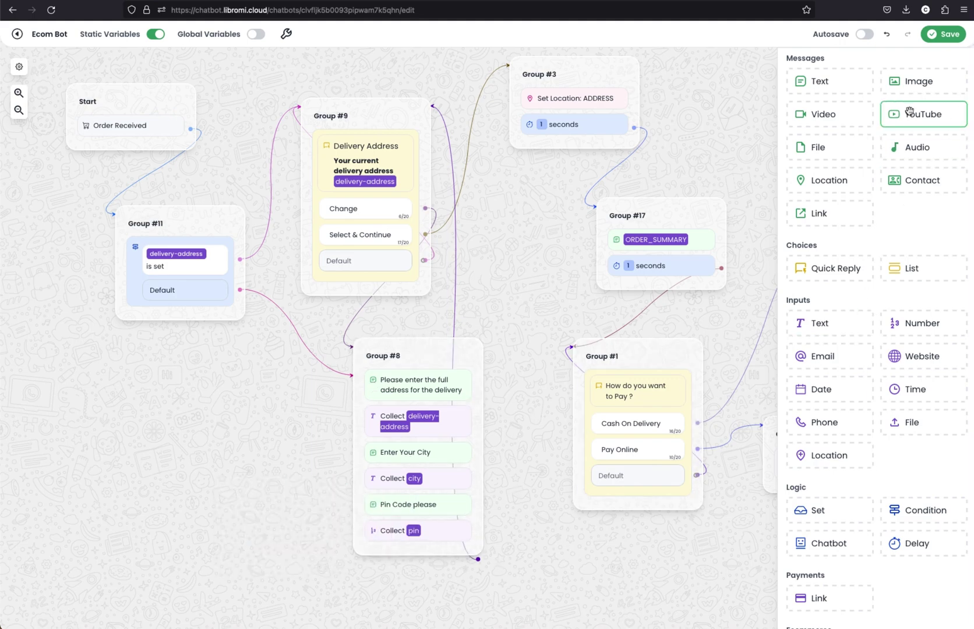
scroll(875, 337, "down", 8)
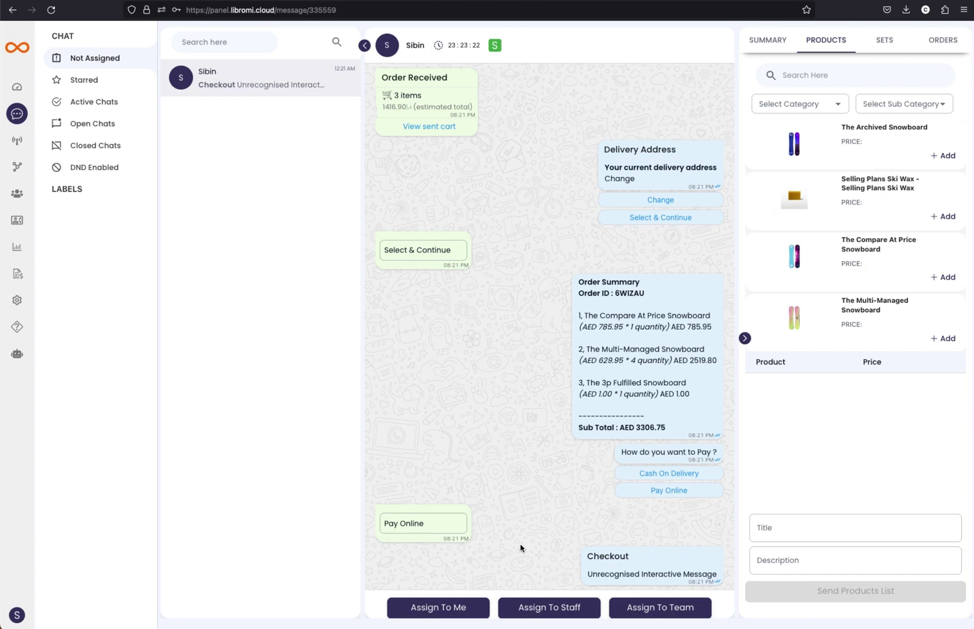
Assign the open customer conversation in the Libromi chat to the current account.
left_click(456, 606)
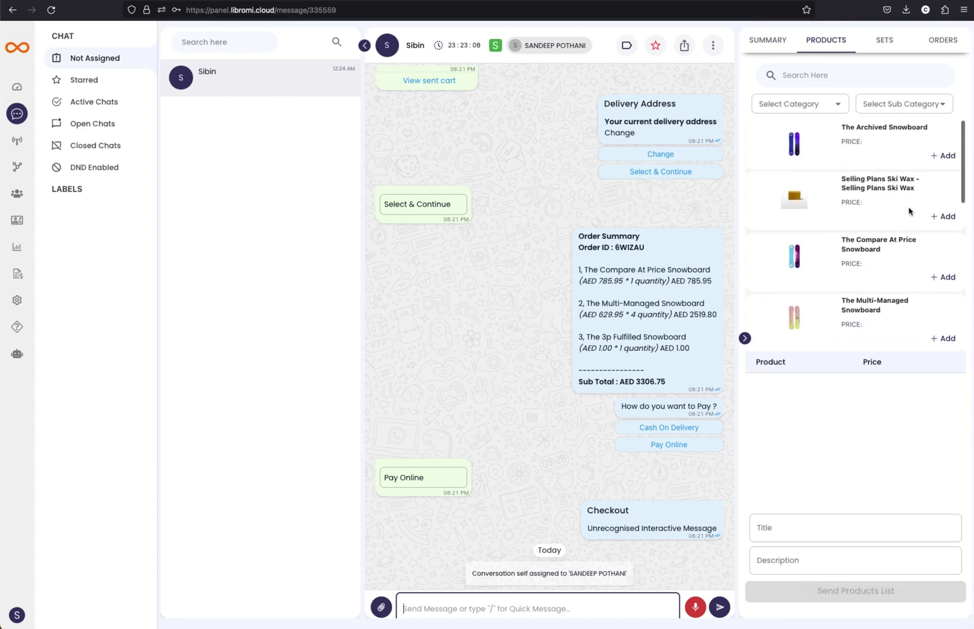
Add The Archived Snowboard, Selling Plans Ski Wax, The Compare At Price Snowboard and The Multi-Managed Snowboard to the chat's product list.
scroll(804, 245, "down", 5)
scroll(803, 245, "up", 5)
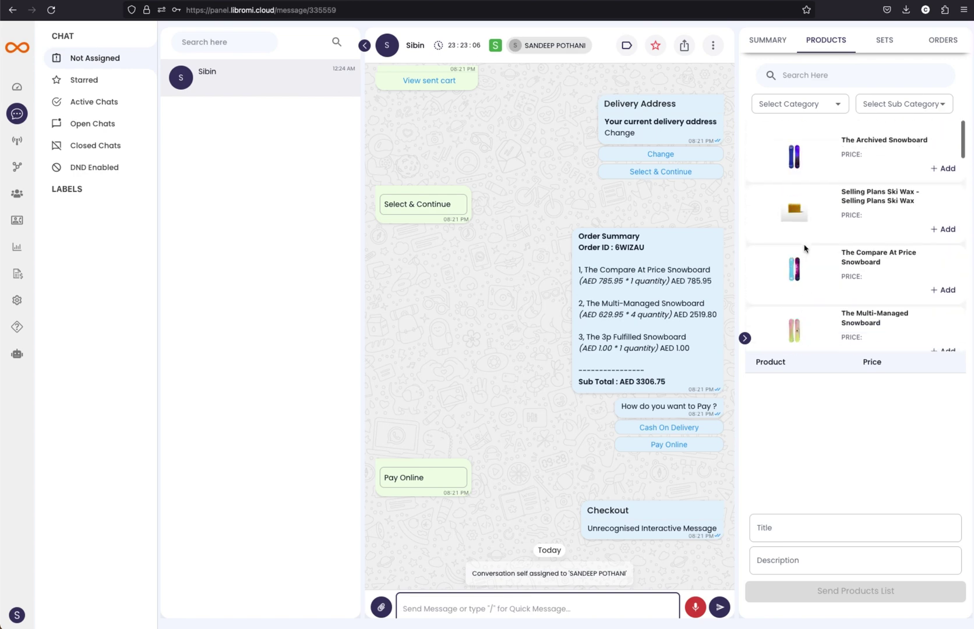
left_click(949, 157)
left_click(943, 216)
left_click(944, 276)
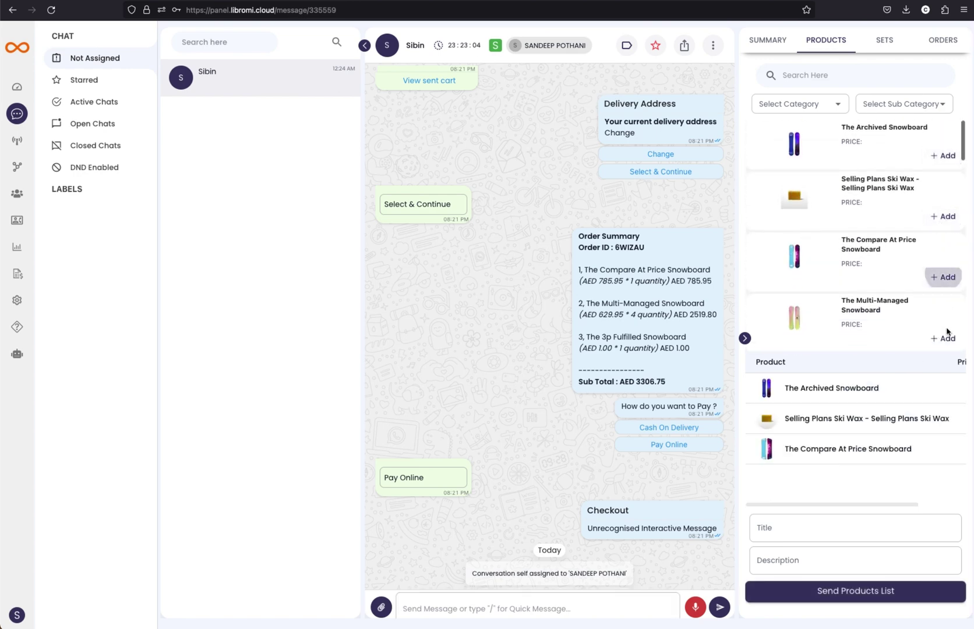
left_click(946, 339)
Title the product list "requested products", describe it as "please proceed", and send it to the customer.
left_click(832, 527)
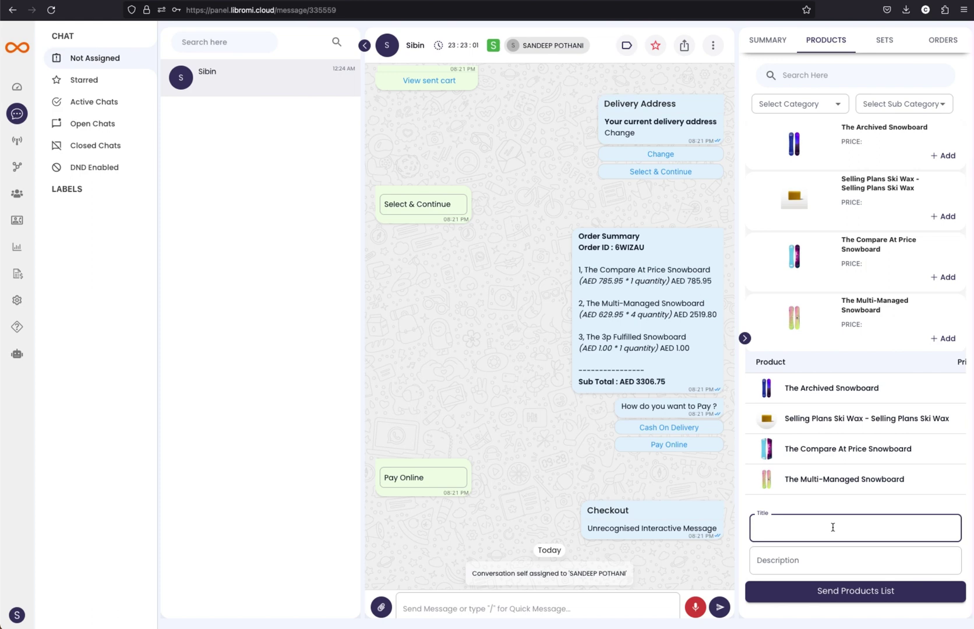
type("requested products")
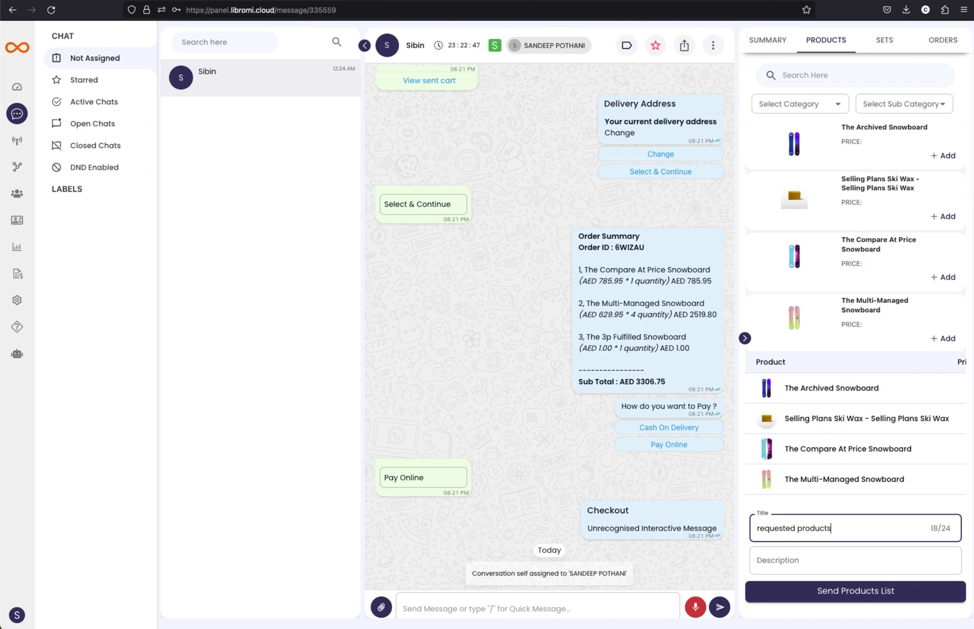
key("Tab")
type("please proceed")
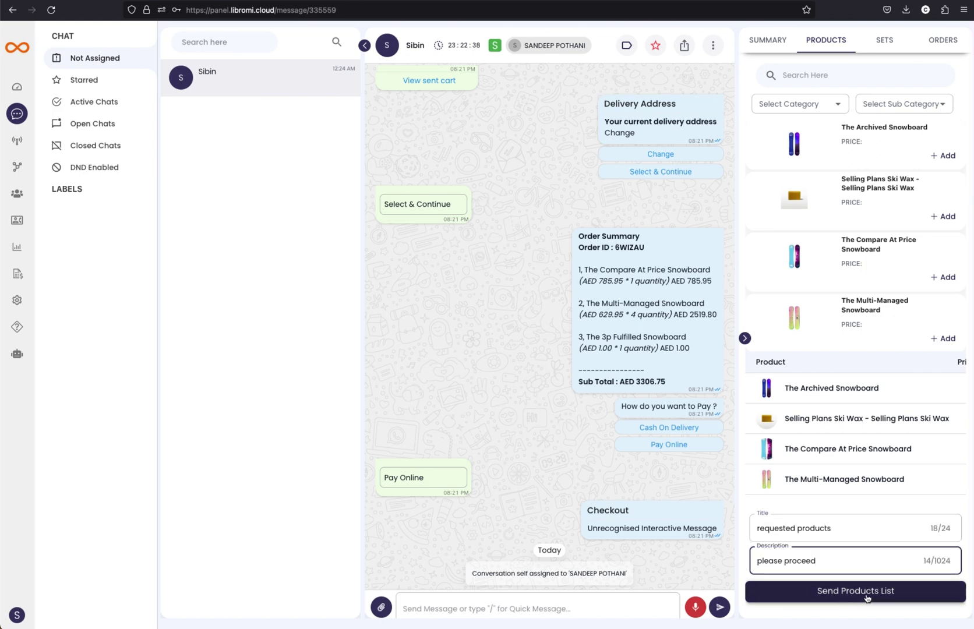
left_click(856, 599)
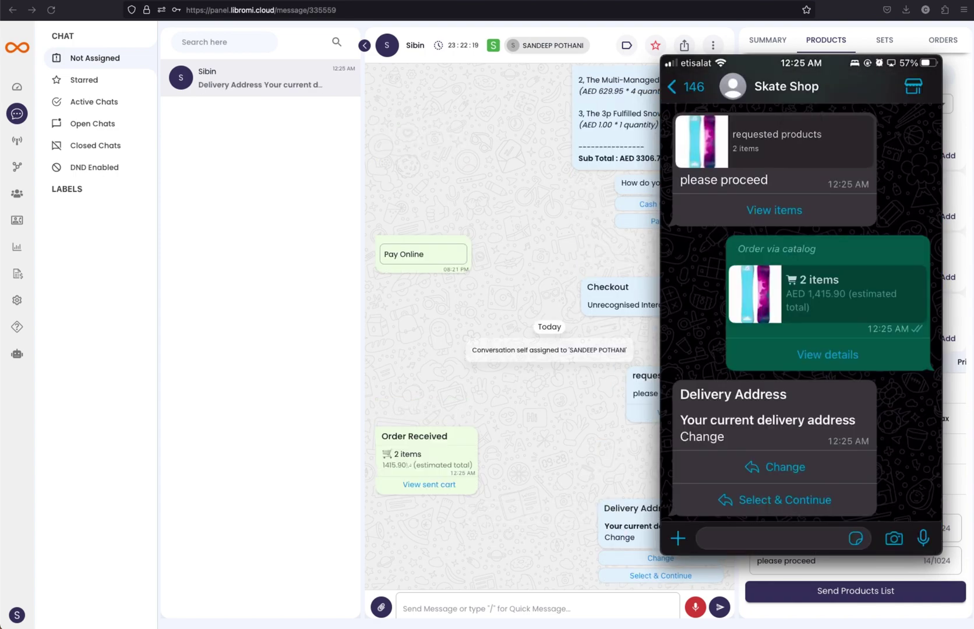
Send the All Products set to the customer in the open conversation.
left_click(884, 40)
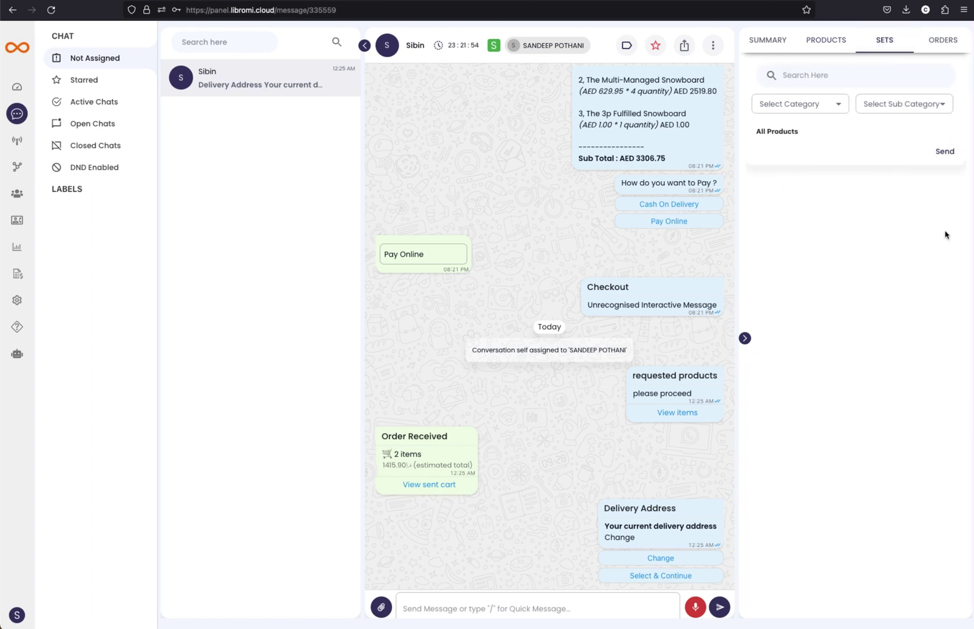
left_click(943, 155)
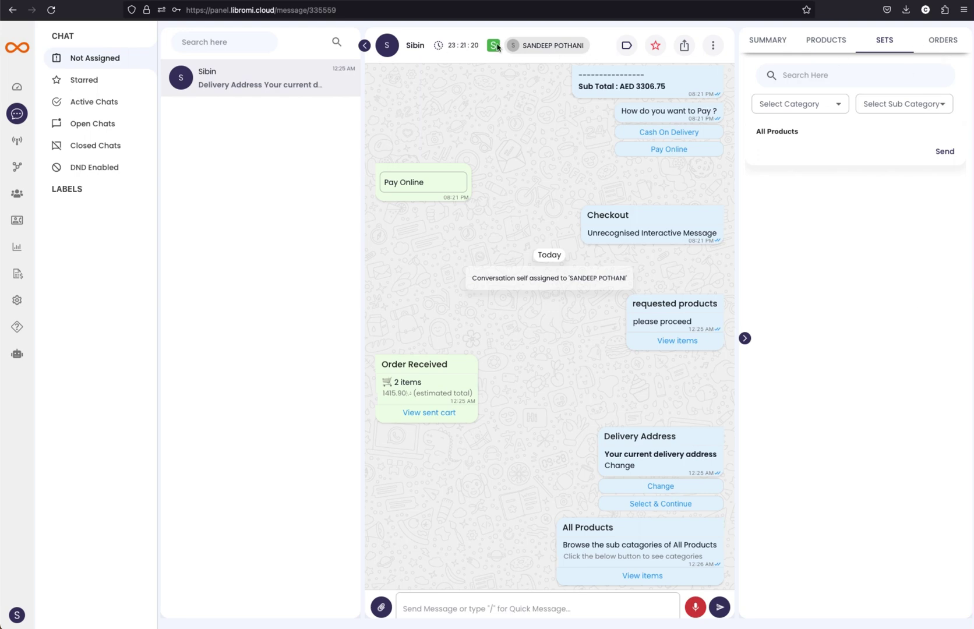
View the customer's orders and examine the products, prices and quantities of the most recent pending order.
left_click(939, 44)
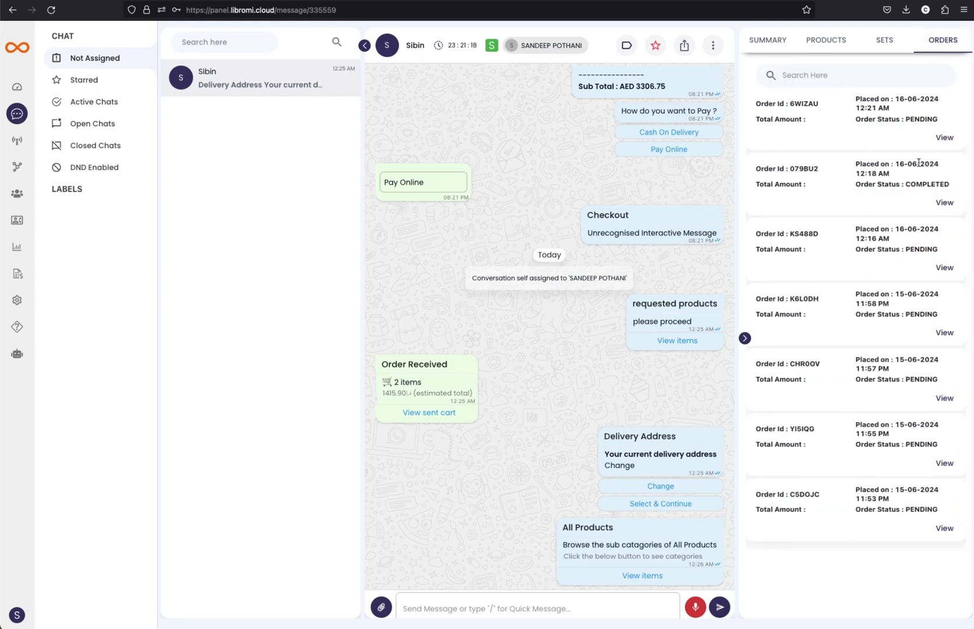
left_click(944, 137)
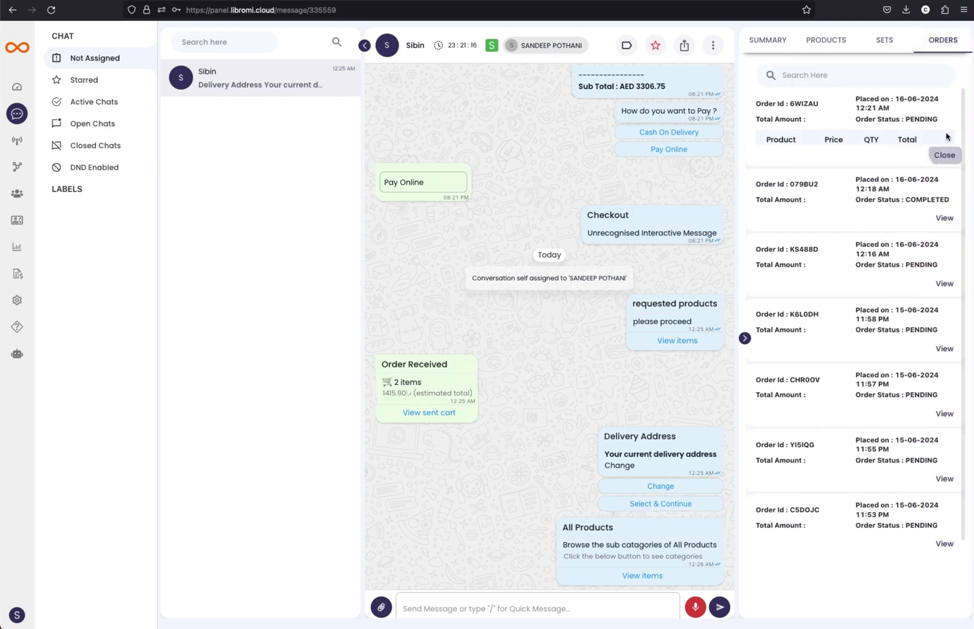
scroll(895, 179, "right", 3)
scroll(895, 179, "left", 3)
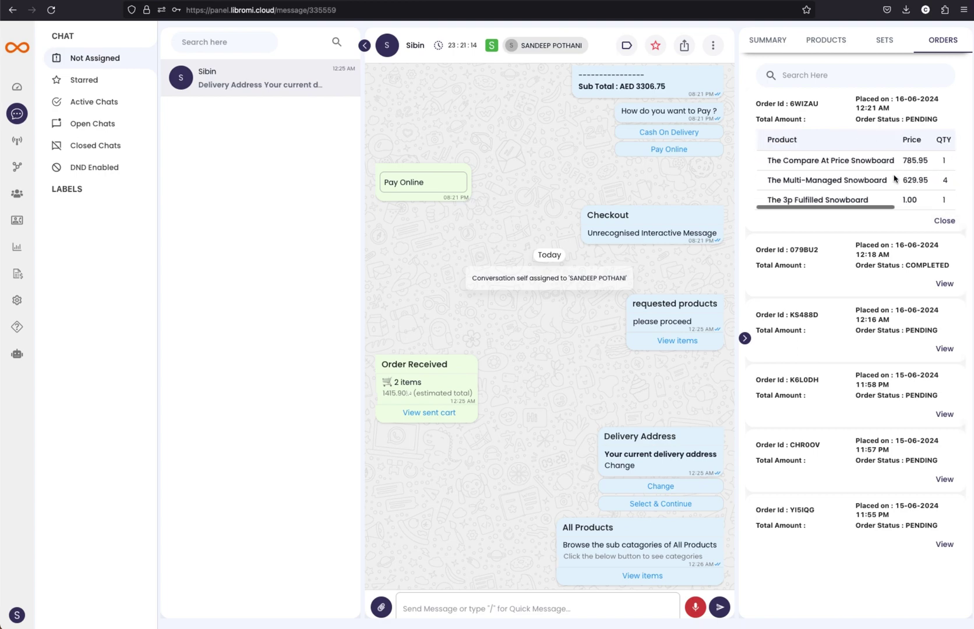